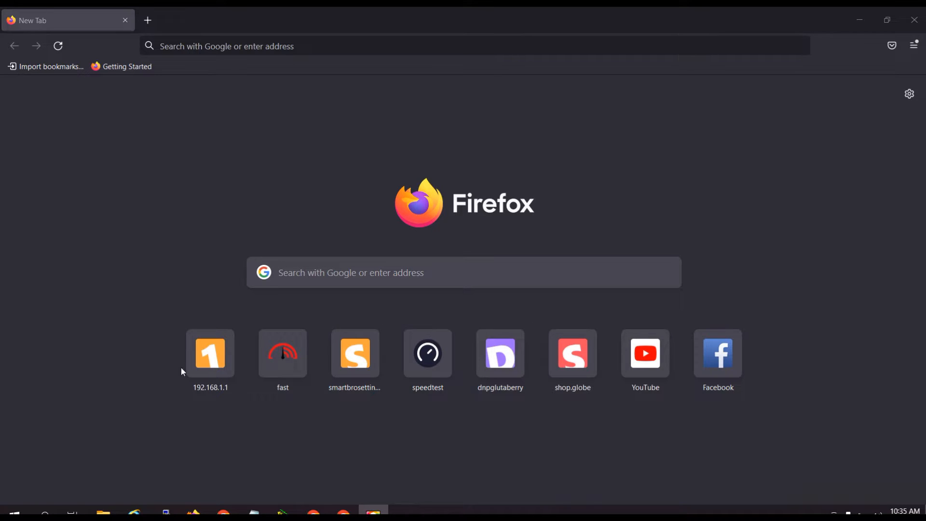
# Open smartbrosettings.net and log in to the router using the saved smartbro username and password.
pyautogui.click(202, 367)
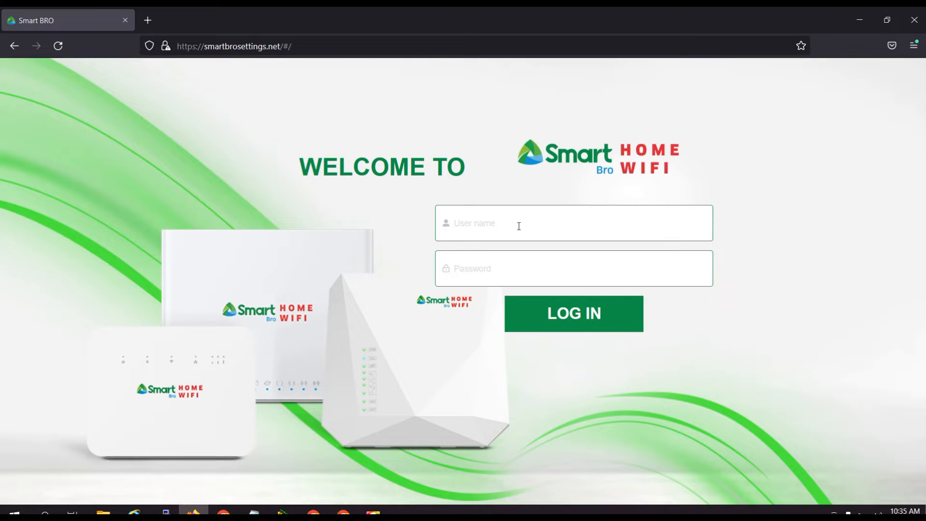
pyautogui.click(518, 225)
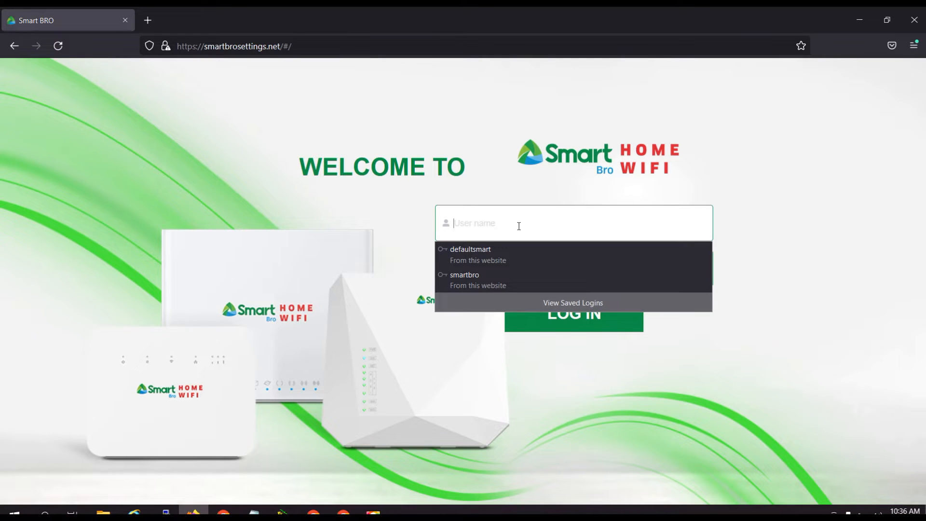
pyautogui.click(471, 282)
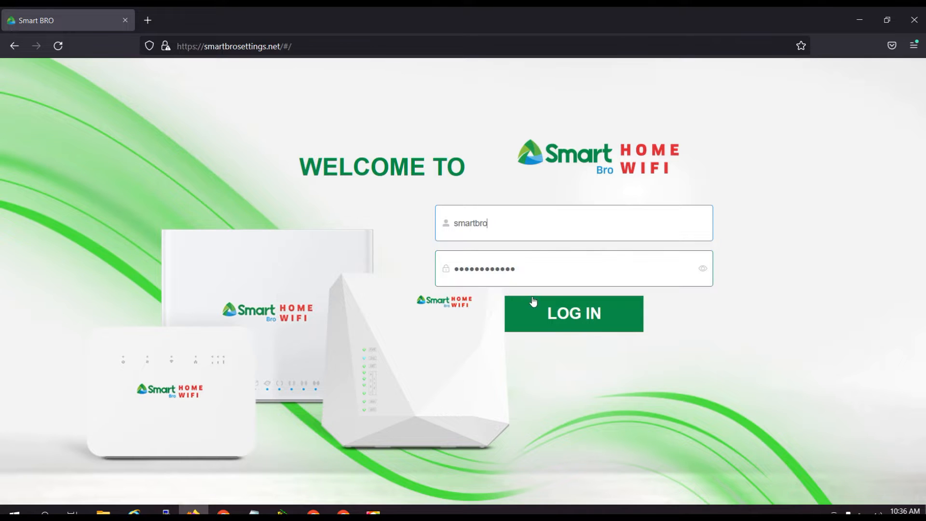
pyautogui.click(574, 315)
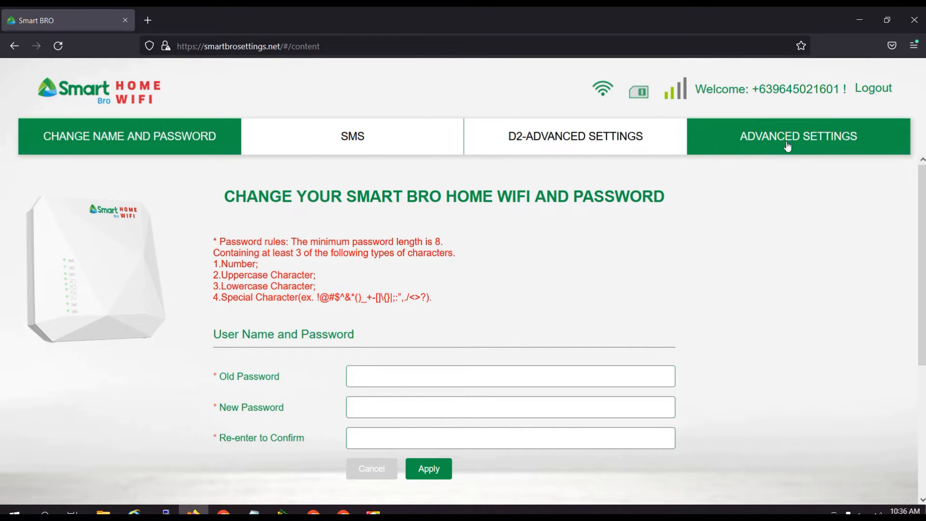
# Open the router's advanced WAN Status page and examine the Connection Status details, including band, Cell Id and PCI.
pyautogui.click(759, 137)
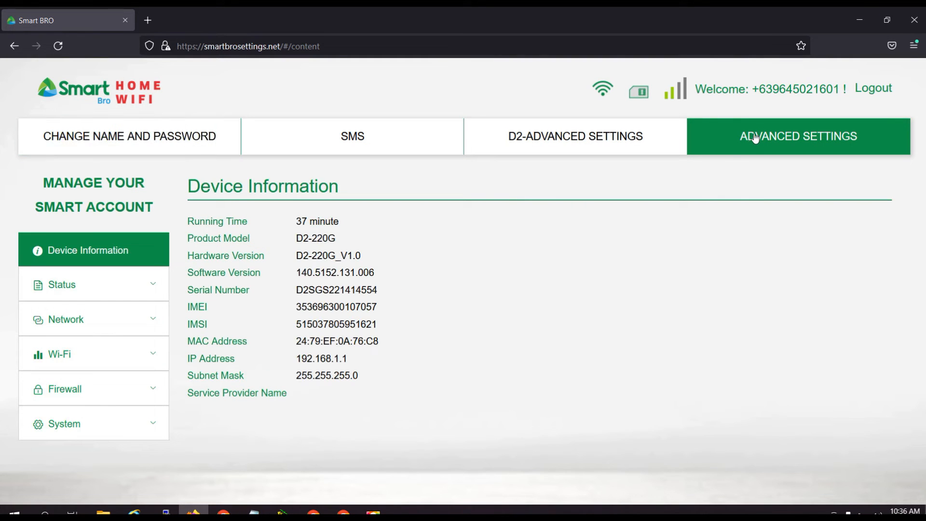
pyautogui.click(114, 284)
pyautogui.click(108, 355)
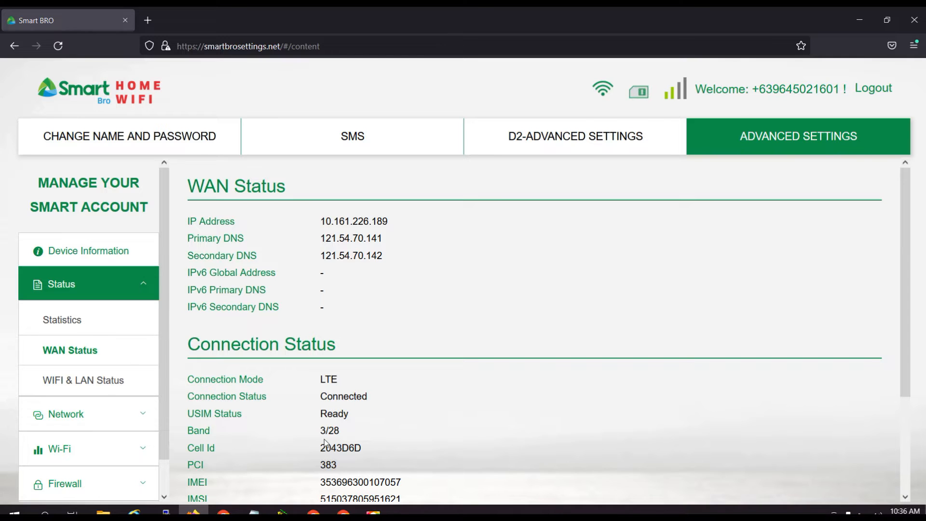
pyautogui.scroll(-3, 426, 439)
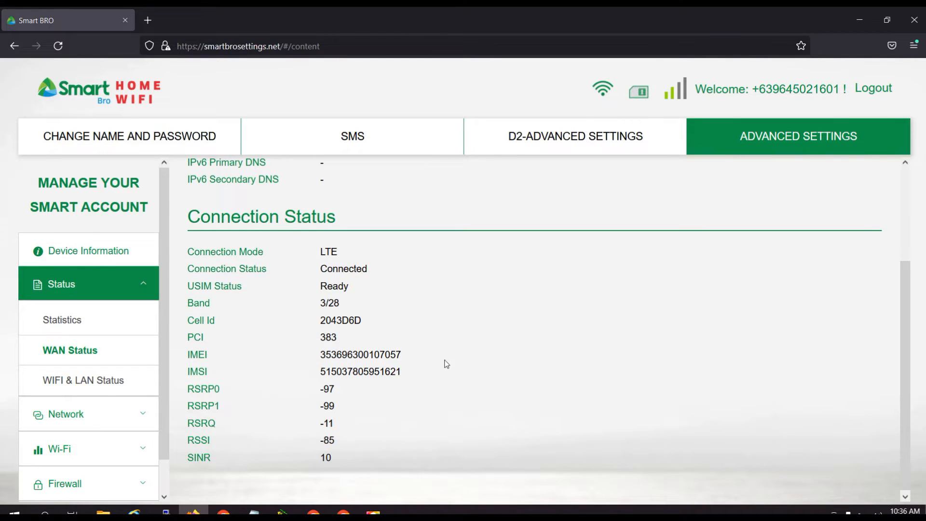
# Open the D2-Advanced Settings and toggle LTE Band 3 on and off in the primary band group.
pyautogui.click(565, 144)
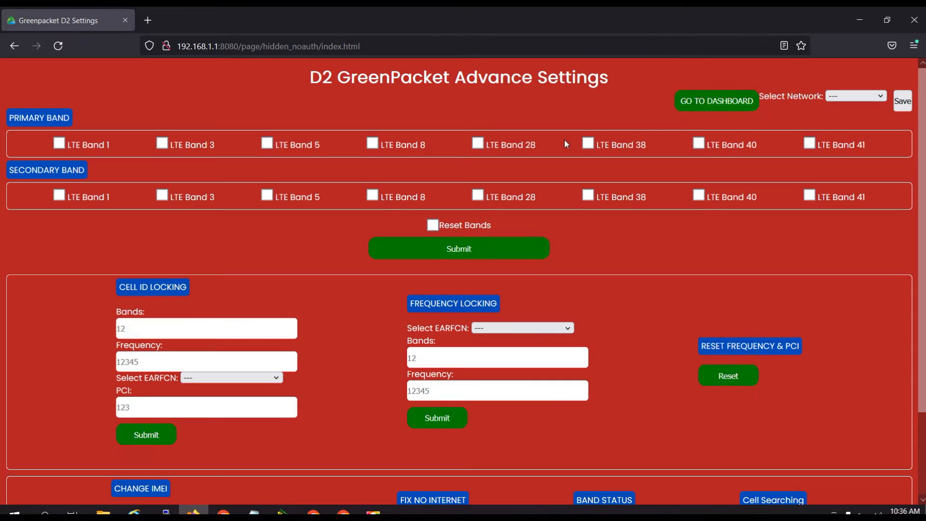
pyautogui.click(163, 143)
pyautogui.click(163, 145)
# Go back to the router dashboard and check the band and PCI under WAN Status again.
pyautogui.click(715, 101)
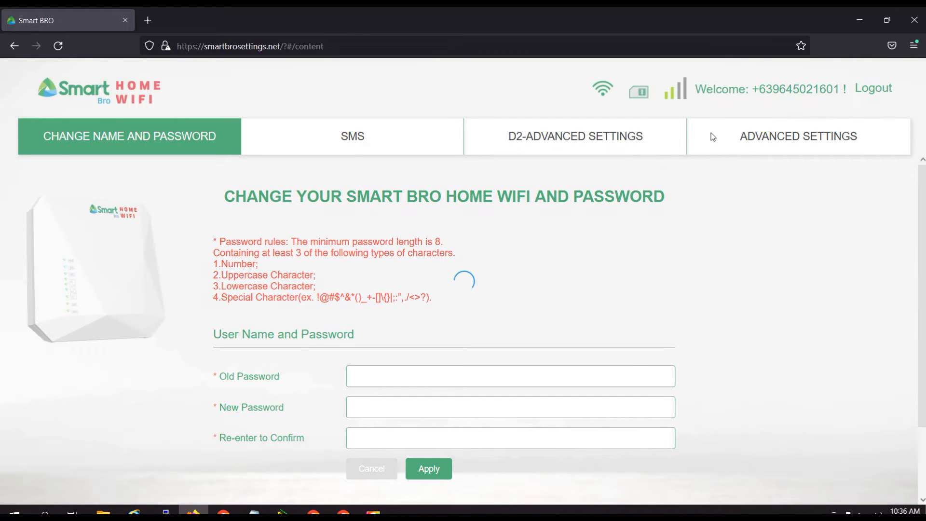
pyautogui.click(786, 139)
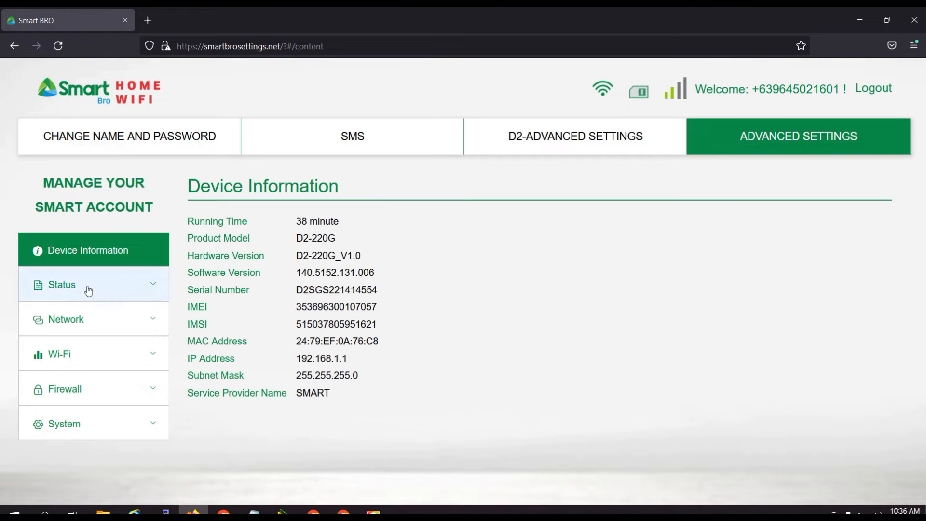
pyautogui.click(88, 291)
pyautogui.click(62, 352)
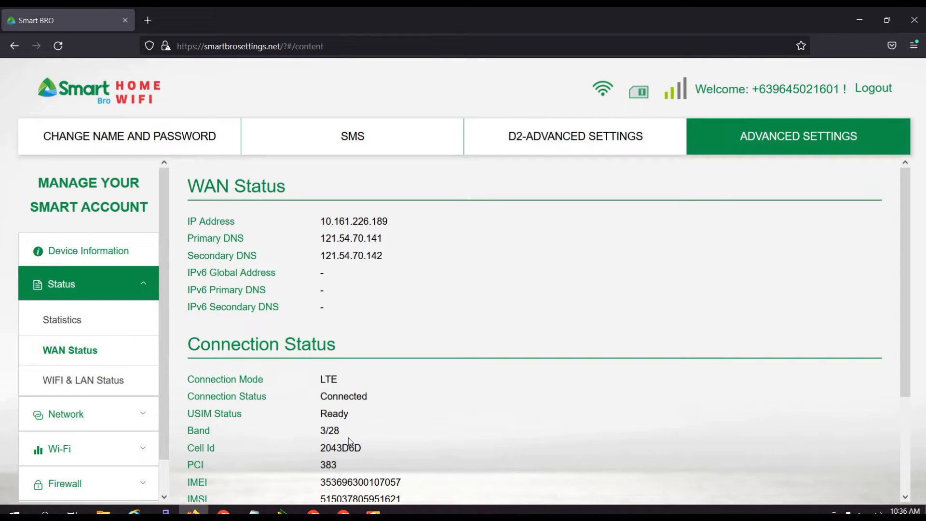
pyautogui.scroll(-2, 347, 439)
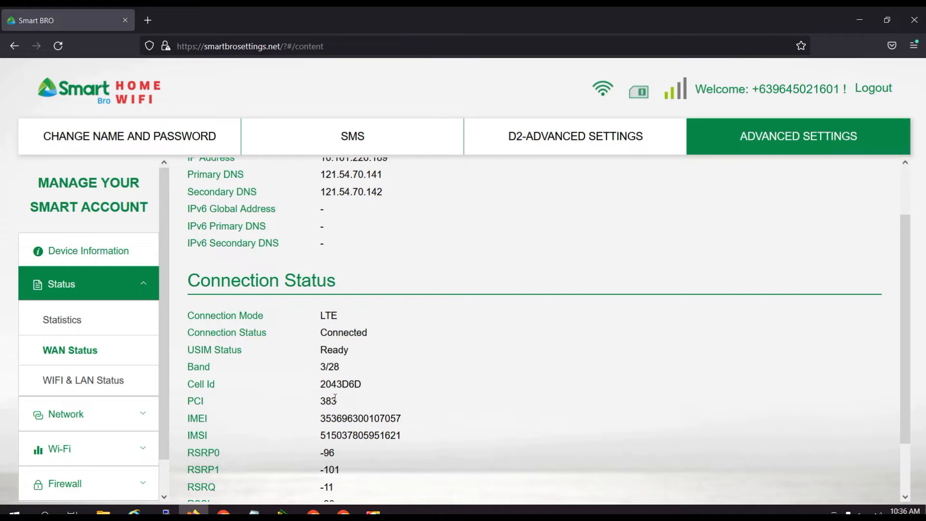
pyautogui.scroll(2, 337, 392)
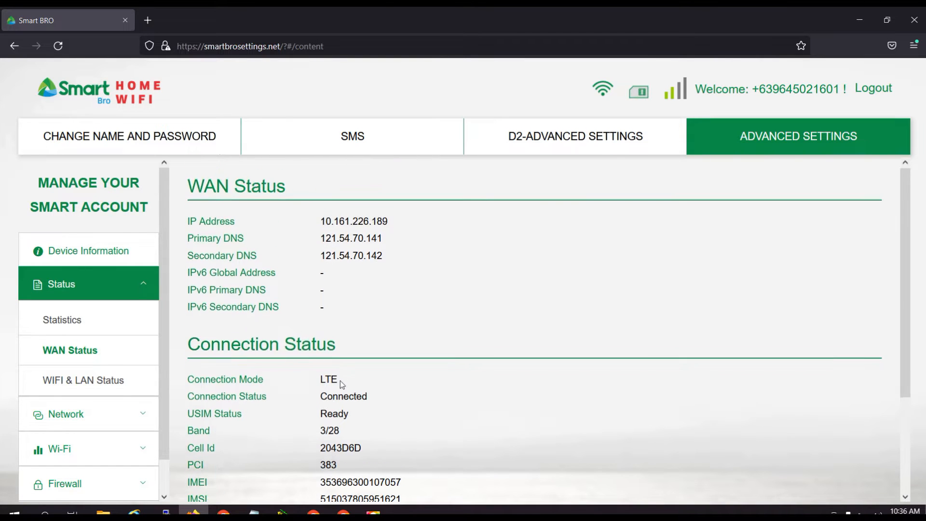
# Open the D2-Advanced Settings and review the EARFCN options offered for Frequency Locking without choosing one.
pyautogui.click(195, 144)
pyautogui.click(566, 141)
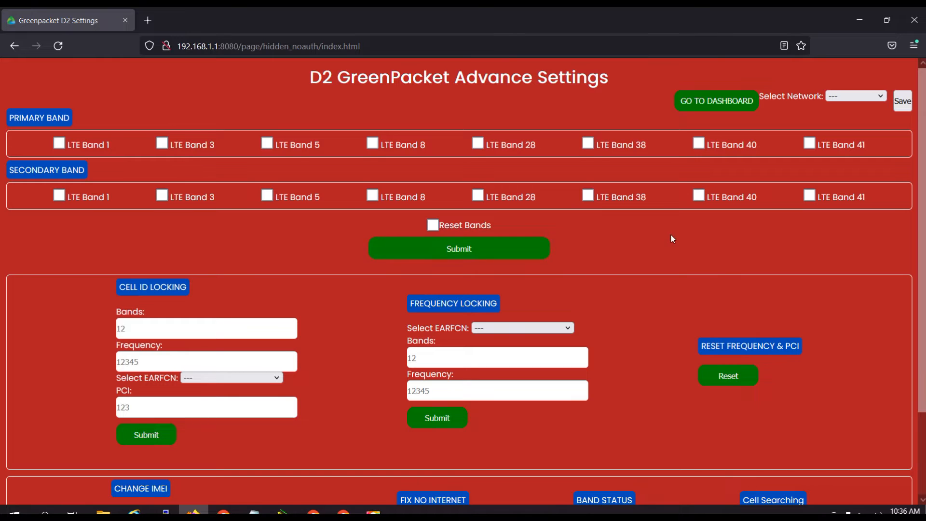
pyautogui.scroll(-2, 670, 233)
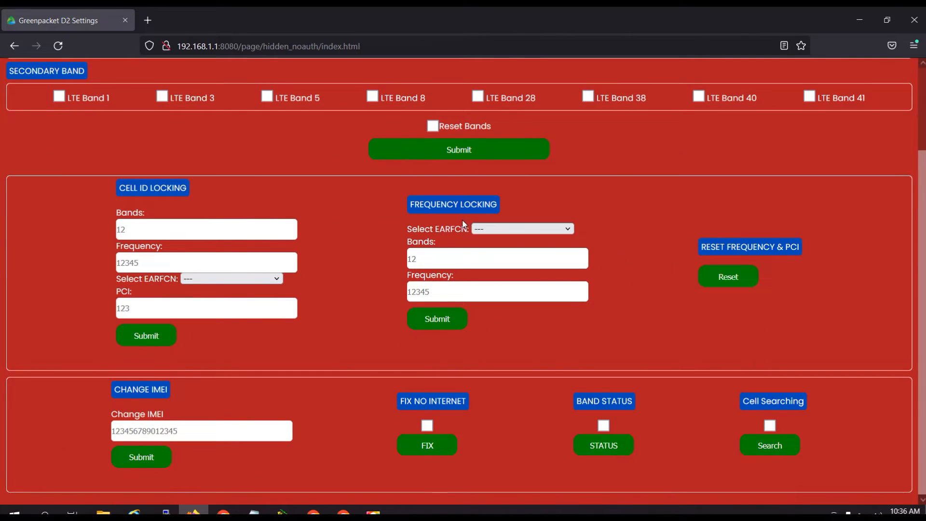
pyautogui.click(568, 229)
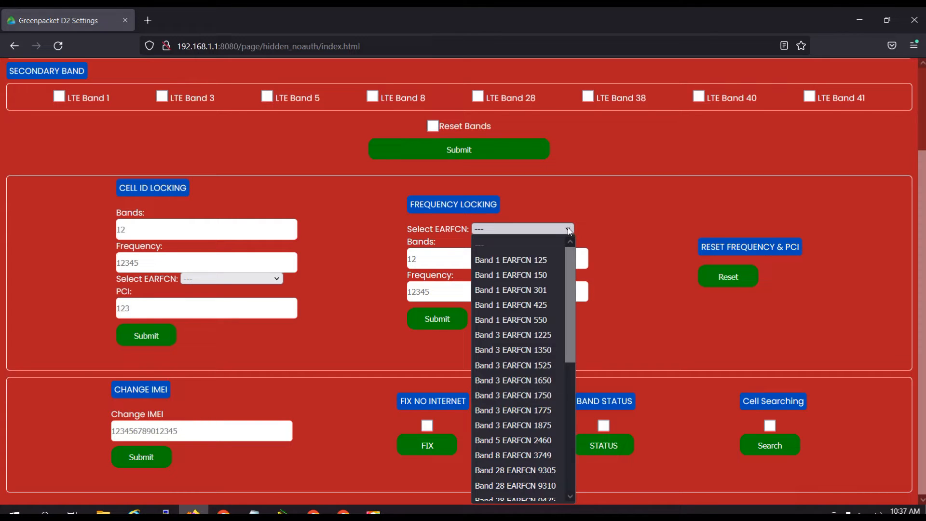
pyautogui.click(568, 227)
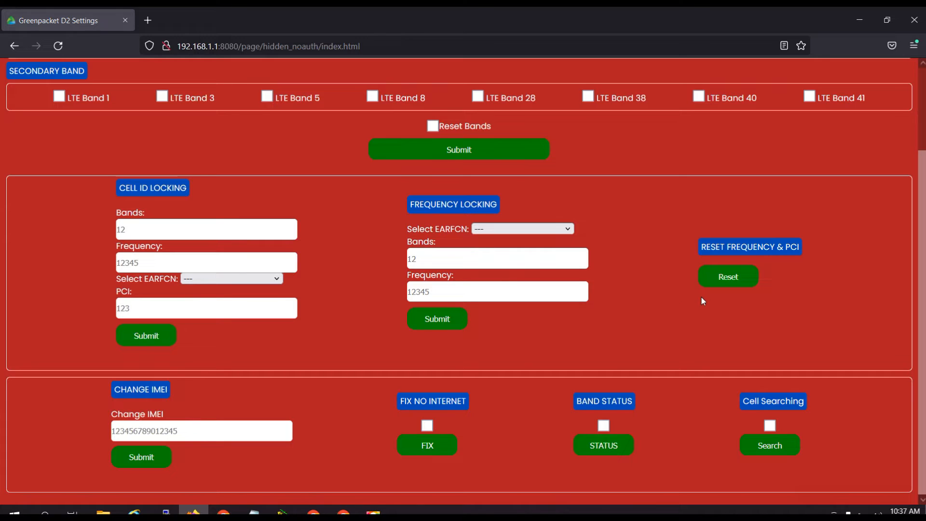
# Run an internet speed test on fast.com in a new tab and return to the D2 settings page.
pyautogui.click(157, 19)
pyautogui.click(290, 369)
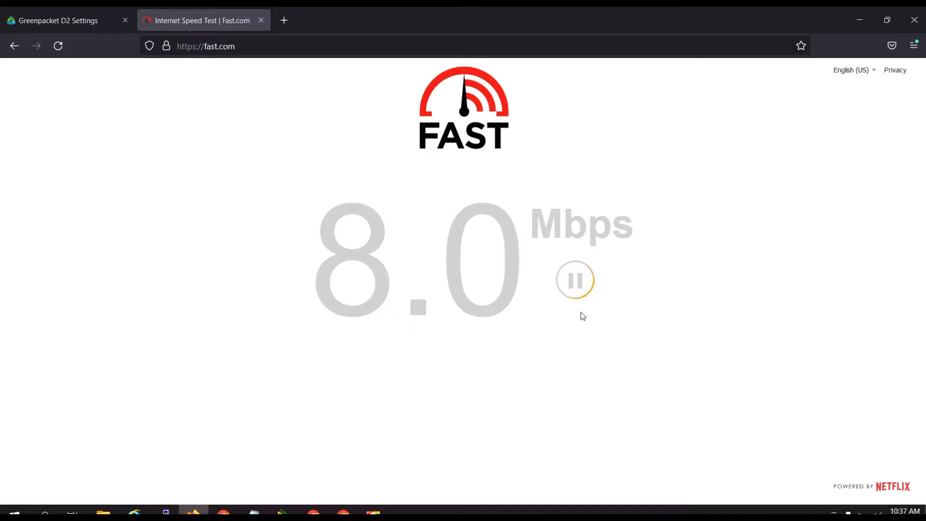
pyautogui.click(43, 23)
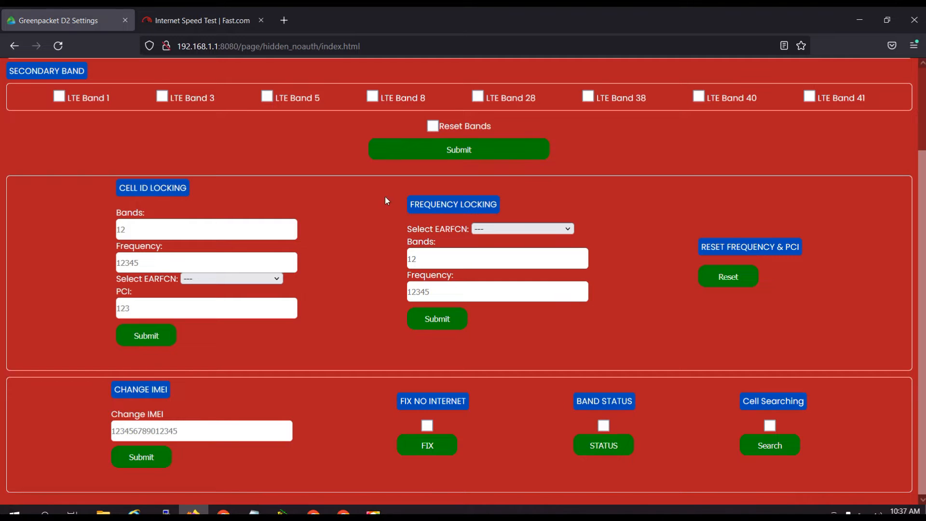
# Go to the router dashboard and examine the connection and signal values on the WAN Status page.
pyautogui.scroll(4, 698, 245)
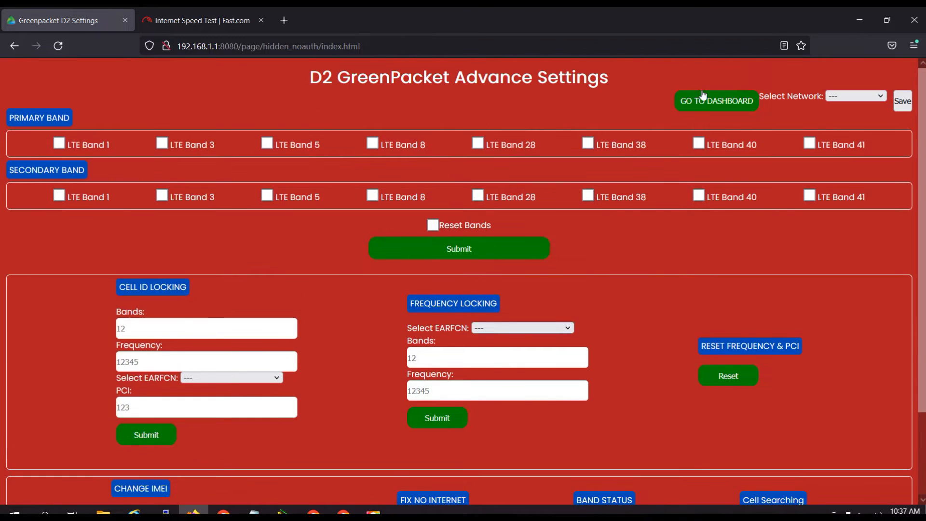
pyautogui.click(709, 107)
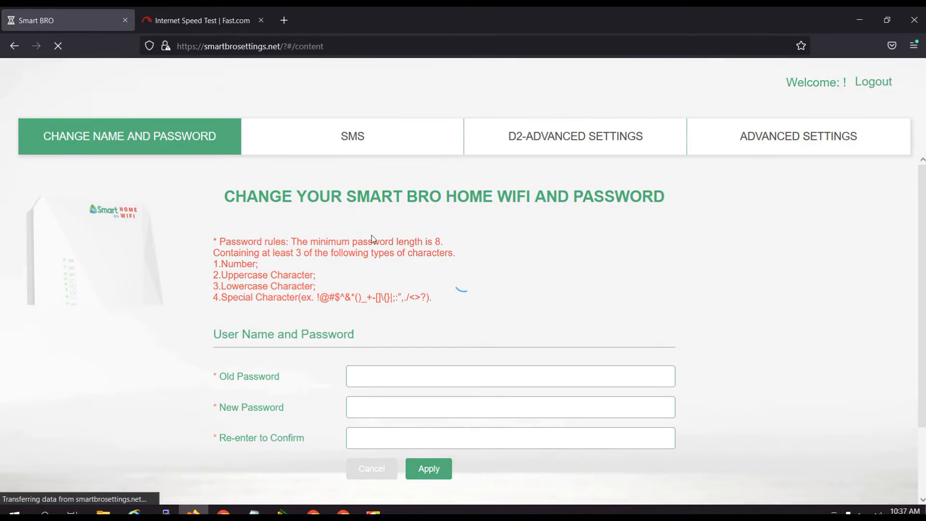
pyautogui.click(704, 142)
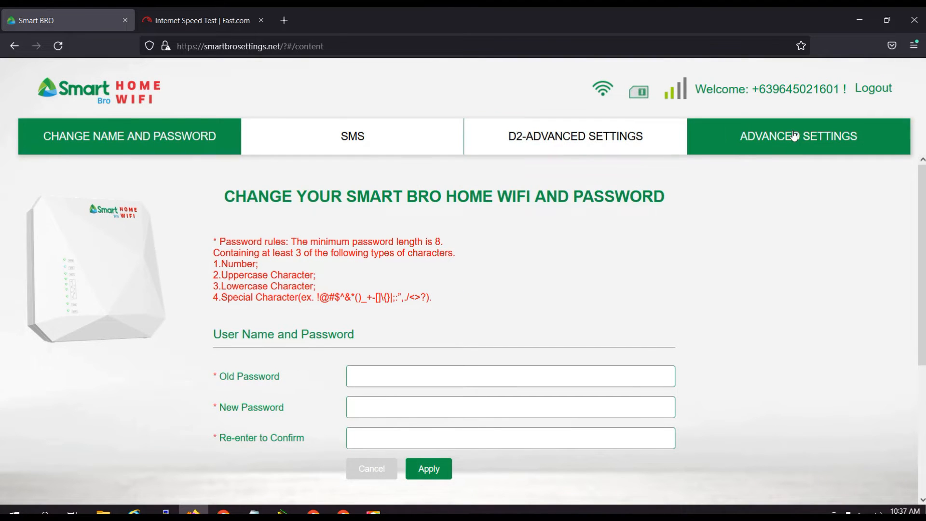
pyautogui.click(114, 285)
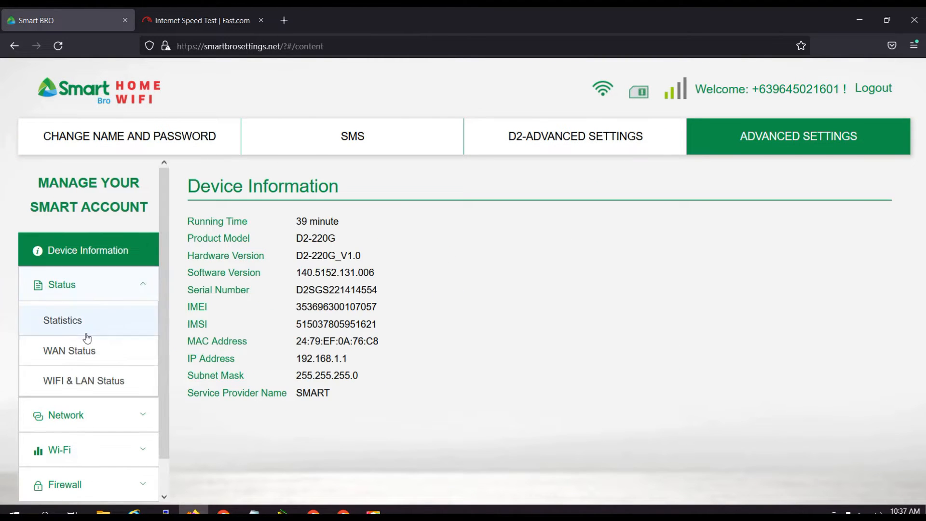
pyautogui.click(84, 350)
pyautogui.scroll(-3, 314, 407)
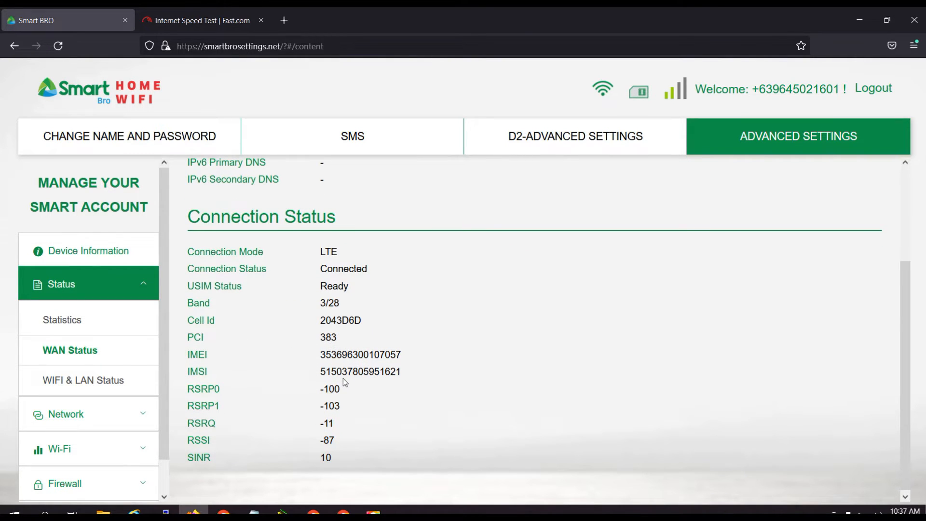
pyautogui.scroll(3, 343, 378)
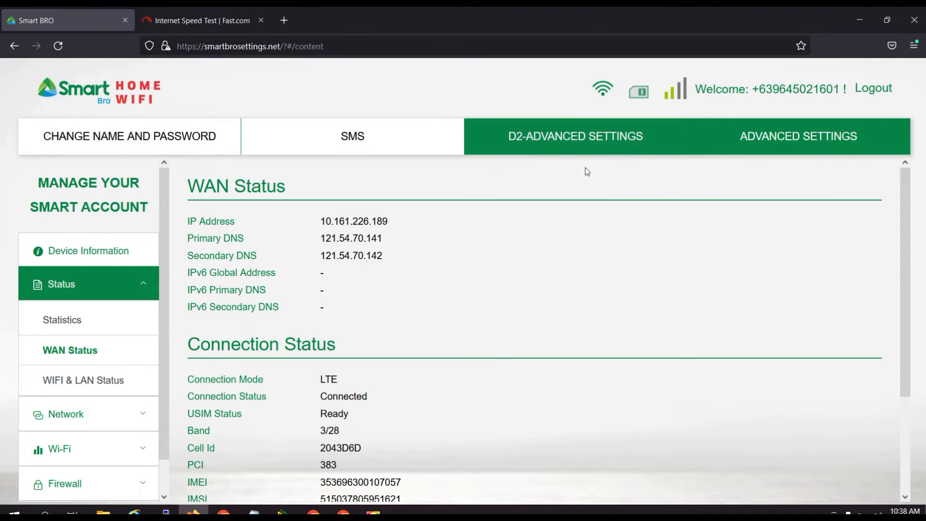
pyautogui.scroll(-3, 414, 439)
pyautogui.scroll(3, 413, 439)
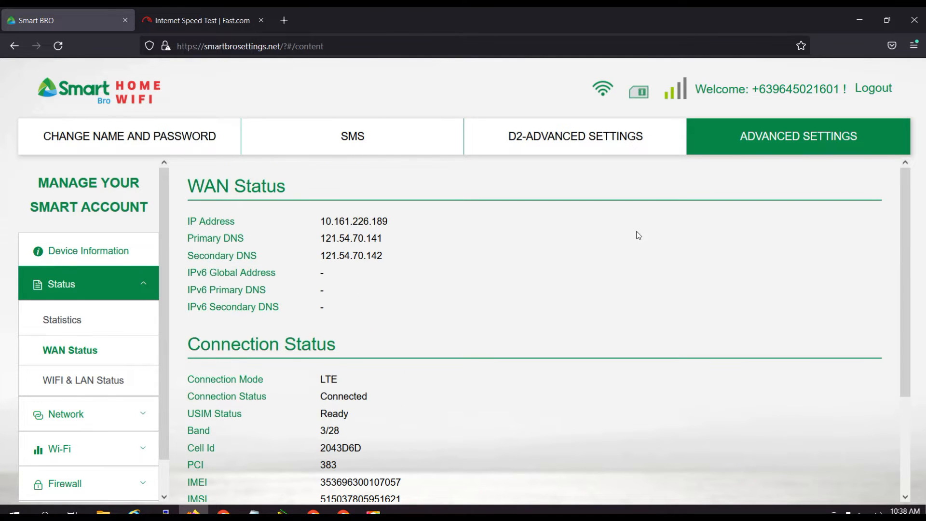
# Start a search with Cell Searching enabled in the D2-Advanced Settings and log in to the Greenpacket gateway with the prefilled admin credentials.
pyautogui.click(541, 137)
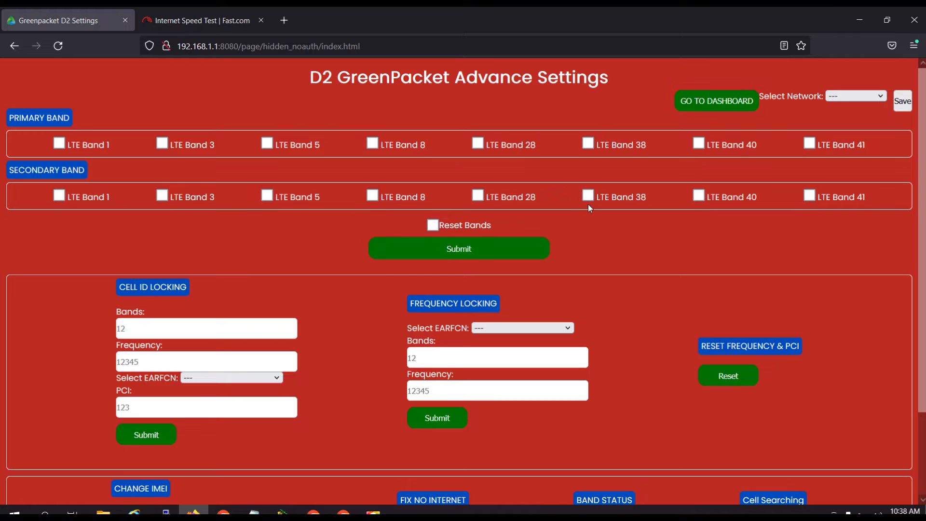
pyautogui.scroll(-2, 580, 263)
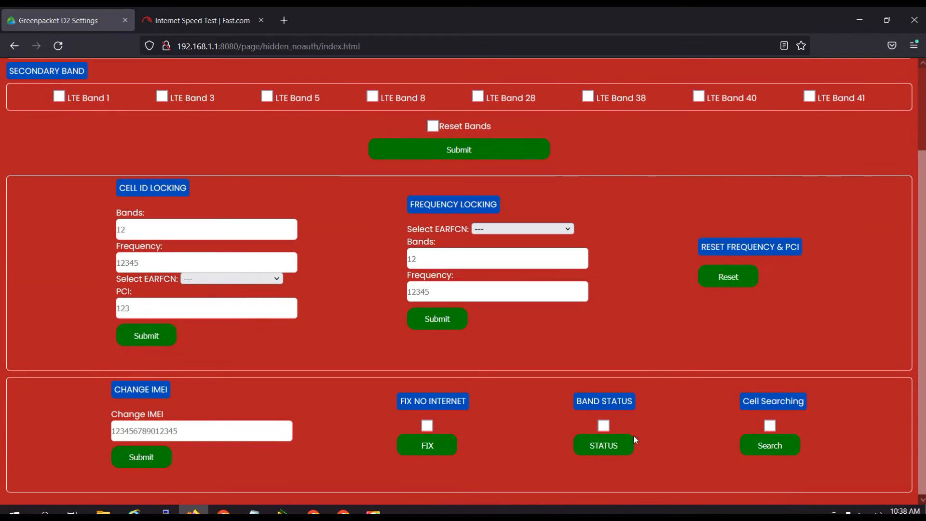
pyautogui.click(770, 427)
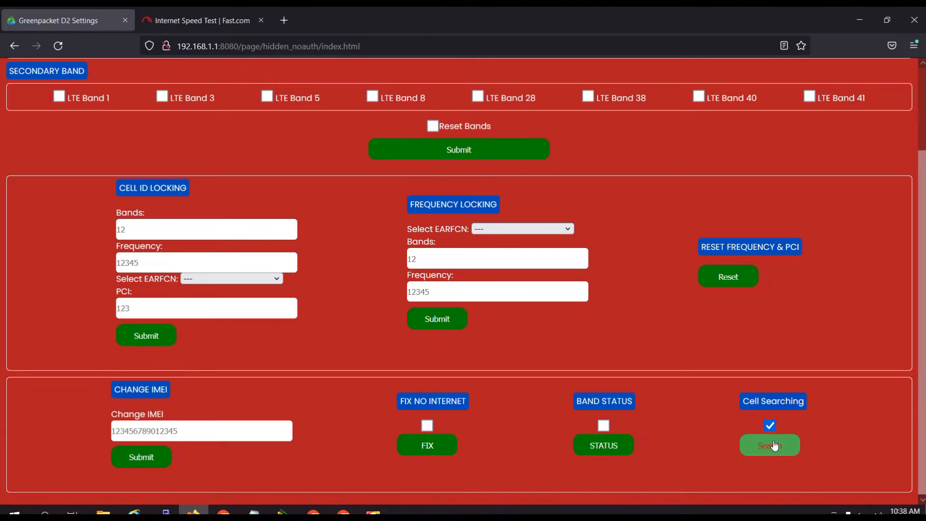
pyautogui.click(773, 444)
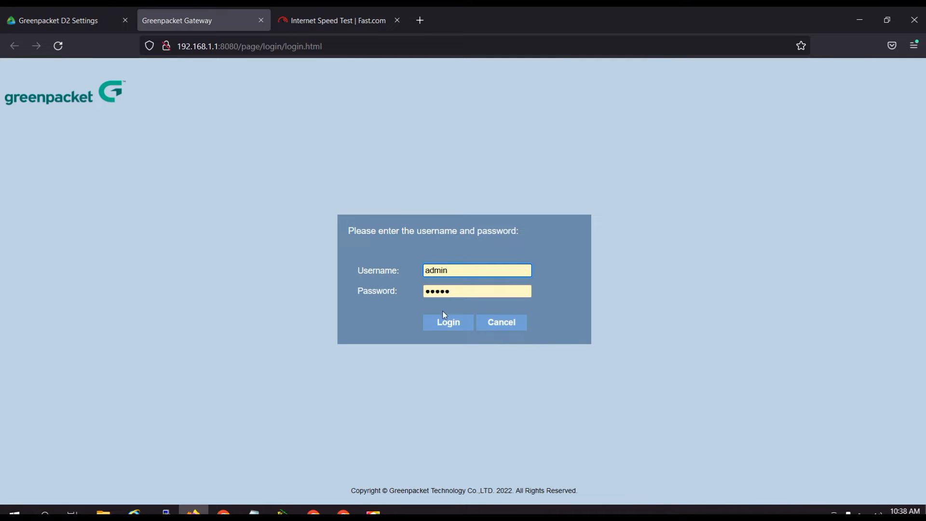
pyautogui.click(443, 323)
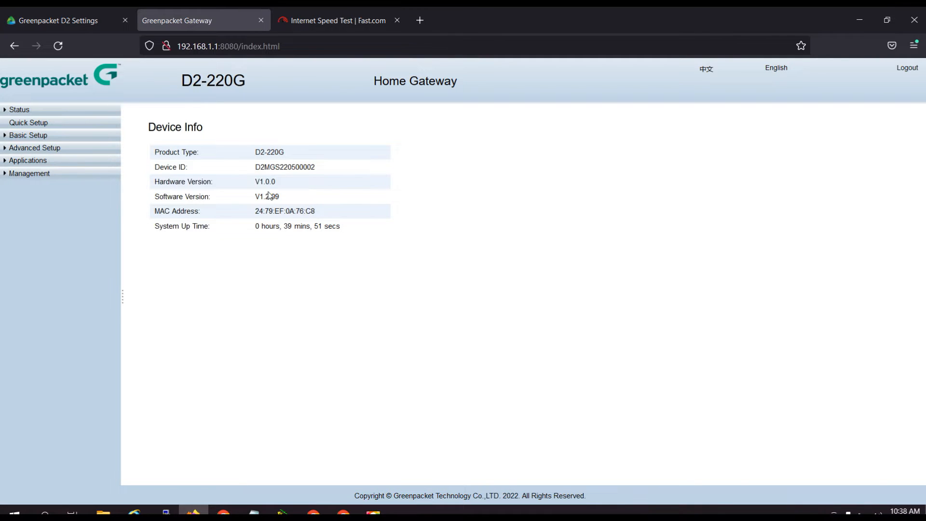
# Rerun the cell search from the D2 settings page and highlight the current frequency and PCI in its output.
pyautogui.click(67, 21)
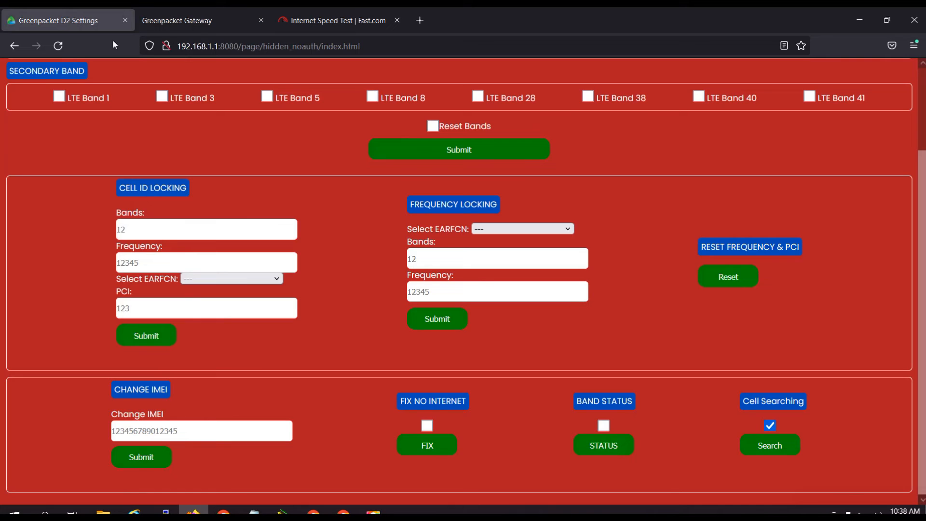
pyautogui.click(776, 445)
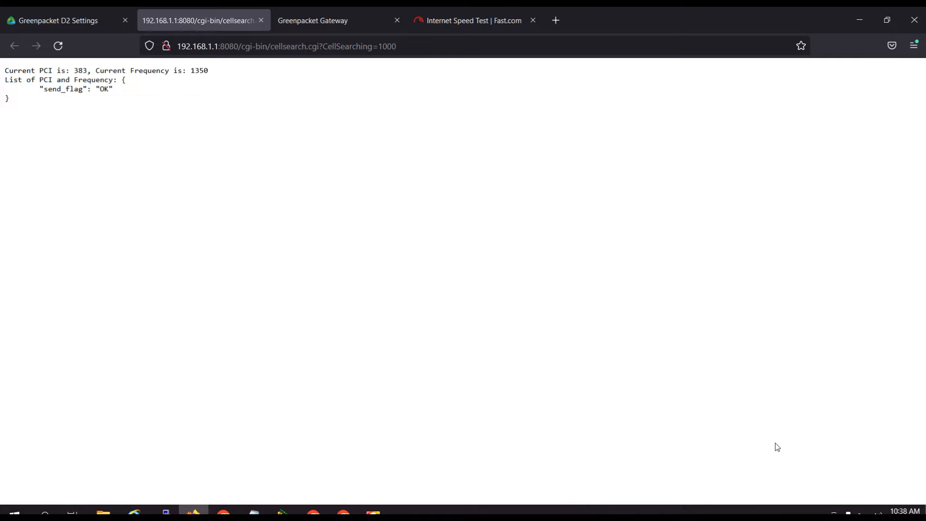
pyautogui.doubleClick(197, 70)
pyautogui.moveTo(74, 70); pyautogui.dragTo(88, 67)
# Enter band 3 and the frequency 1350, copied from the cell search output, in the D2 Cell ID Locking section.
pyautogui.click(74, 20)
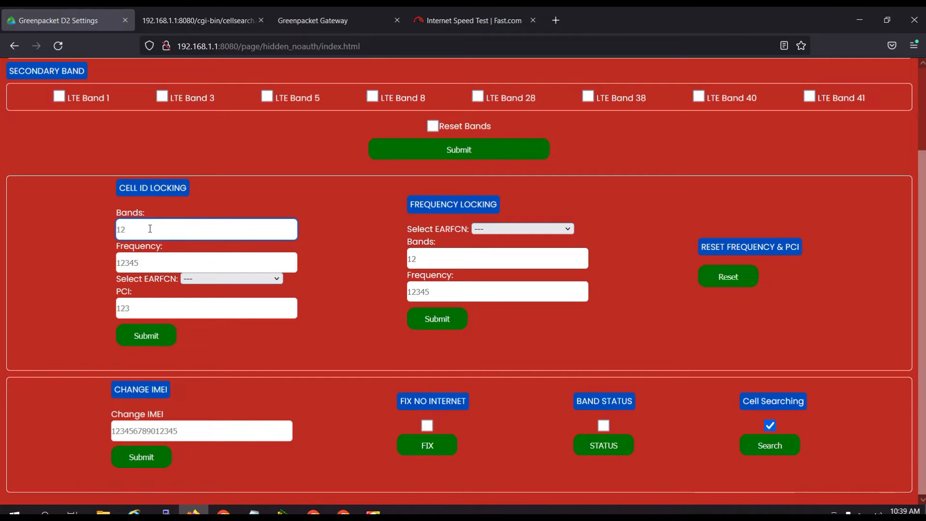
pyautogui.write('3')
pyautogui.click(157, 261)
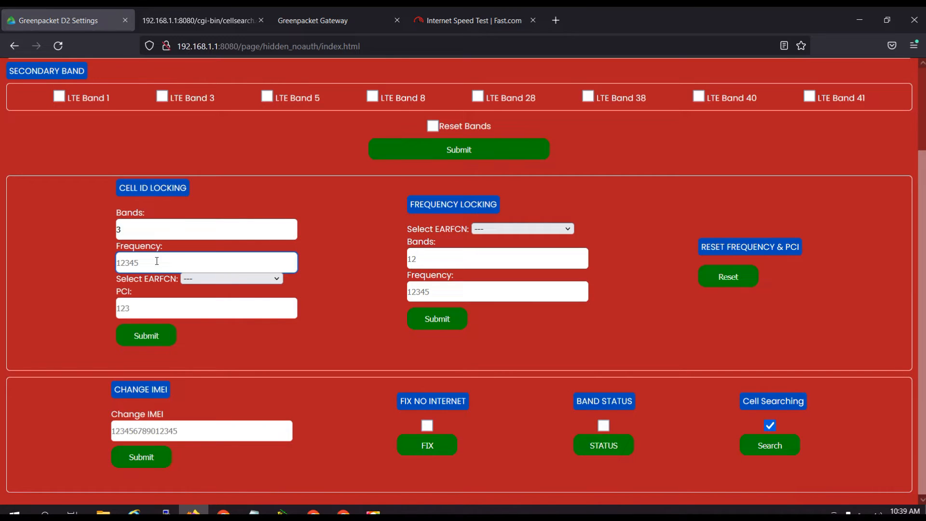
pyautogui.click(195, 22)
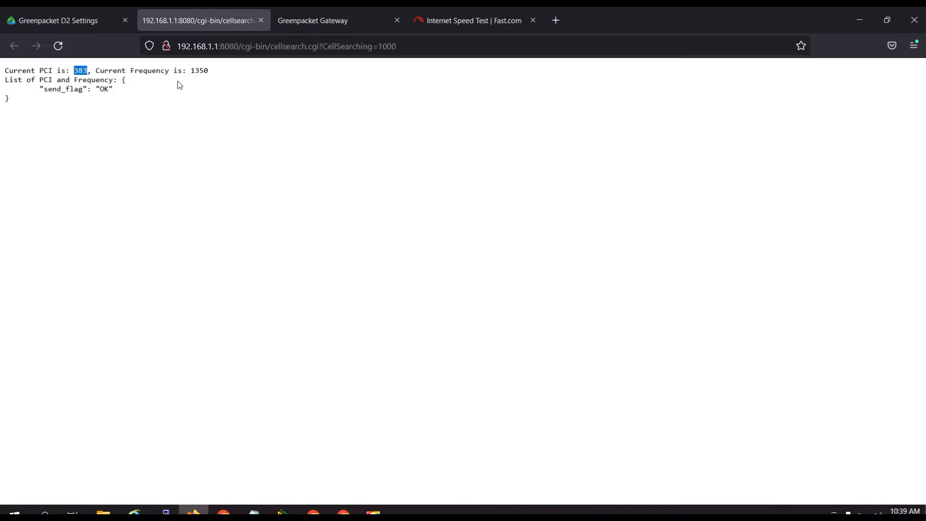
pyautogui.moveTo(191, 70); pyautogui.dragTo(208, 73)
pyautogui.rightClick(206, 70)
pyautogui.click(222, 78)
pyautogui.click(50, 15)
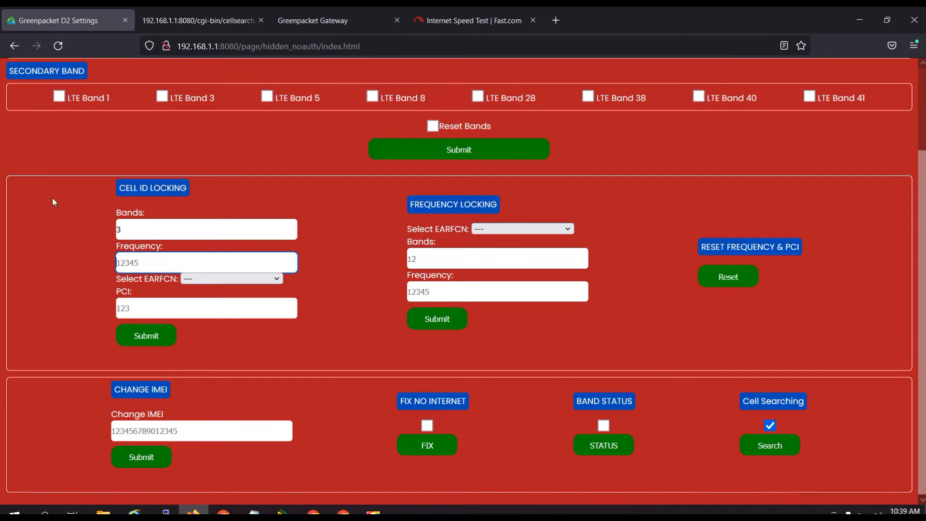
pyautogui.rightClick(141, 259)
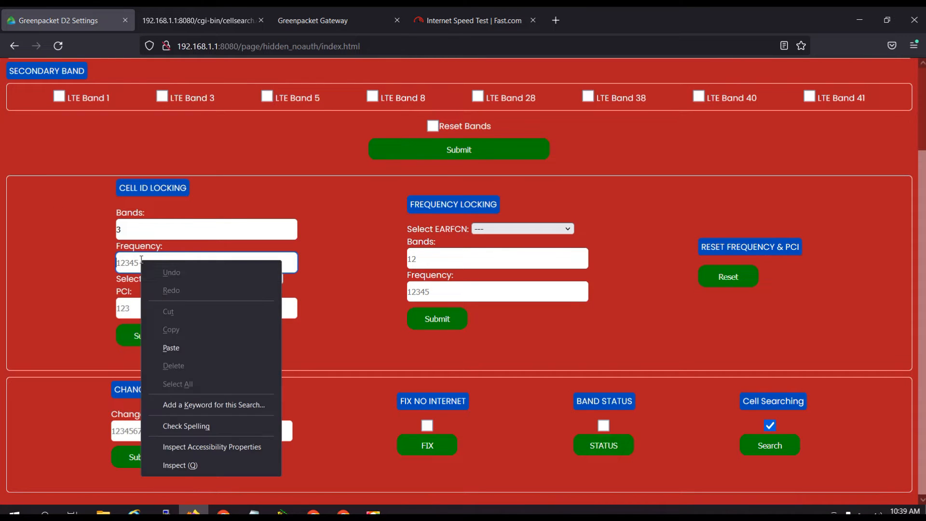
pyautogui.click(183, 351)
# Copy the PCI 383 from the cell search output into Cell ID Locking and submit the cell lock.
pyautogui.click(170, 309)
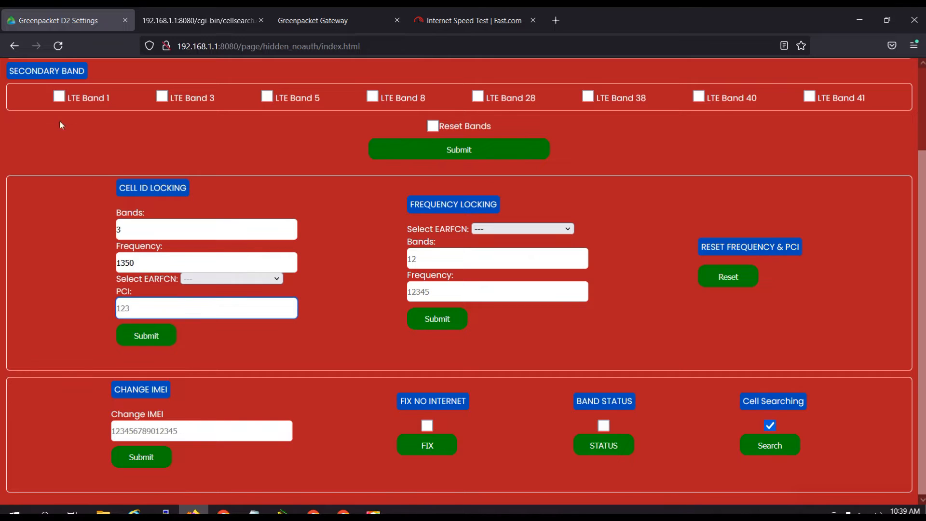
pyautogui.click(193, 24)
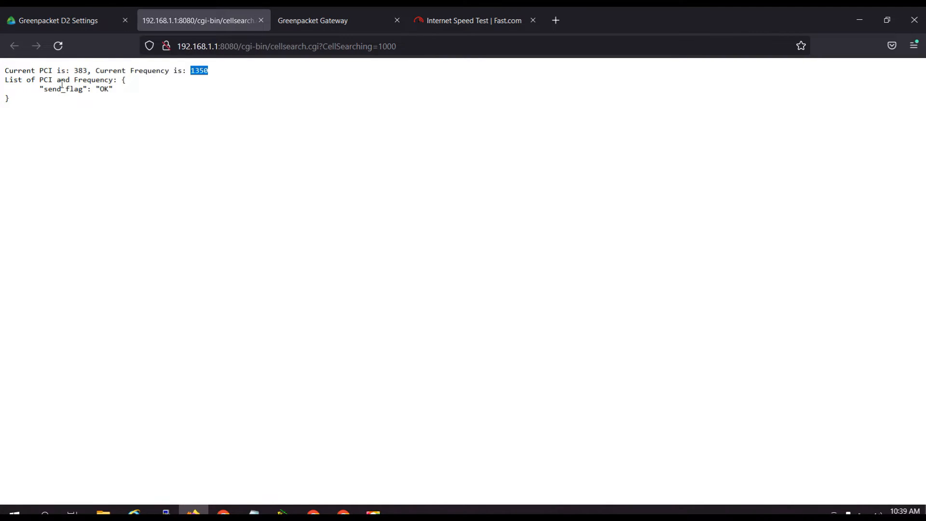
pyautogui.moveTo(71, 71); pyautogui.dragTo(86, 68)
pyautogui.rightClick(80, 71)
pyautogui.click(97, 82)
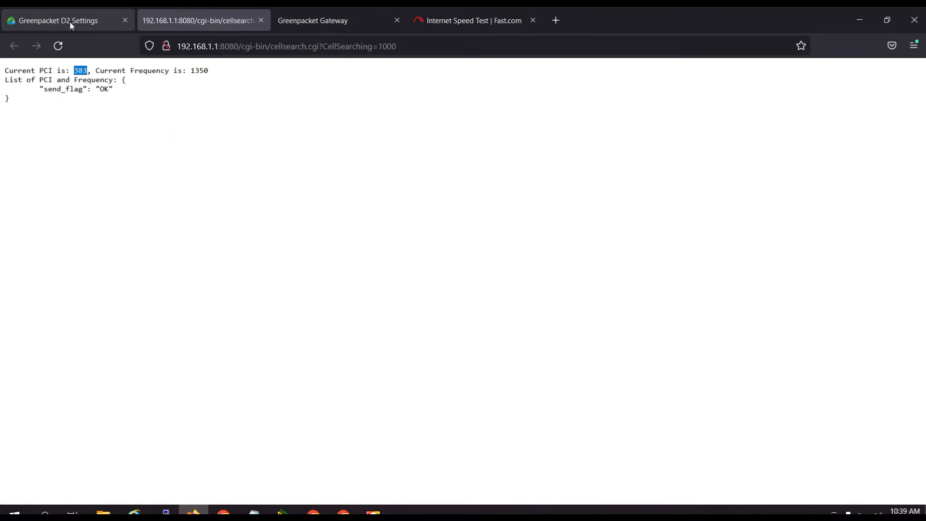
pyautogui.click(69, 21)
pyautogui.rightClick(139, 307)
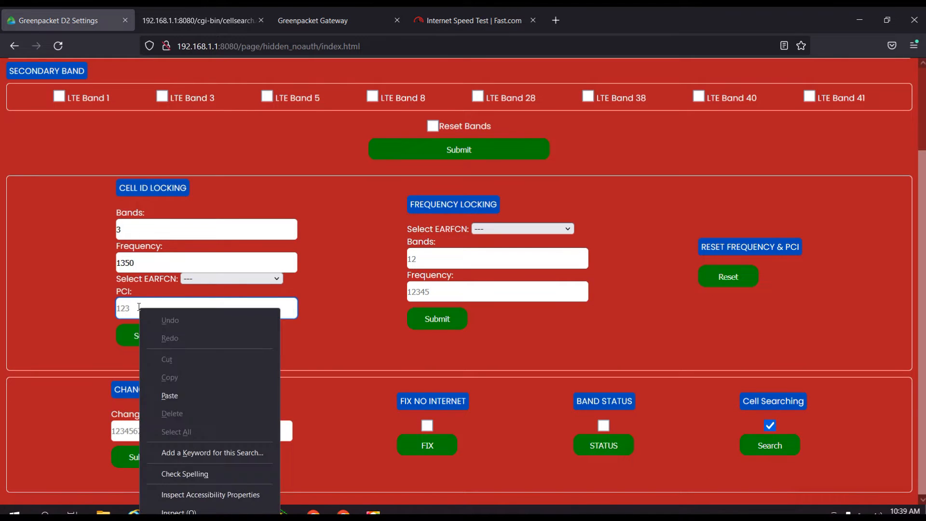
pyautogui.click(167, 397)
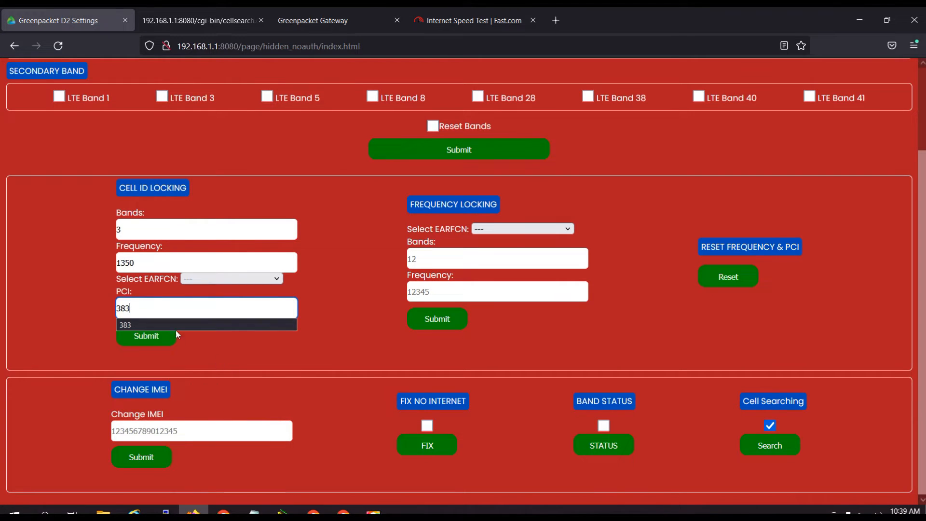
pyautogui.click(141, 342)
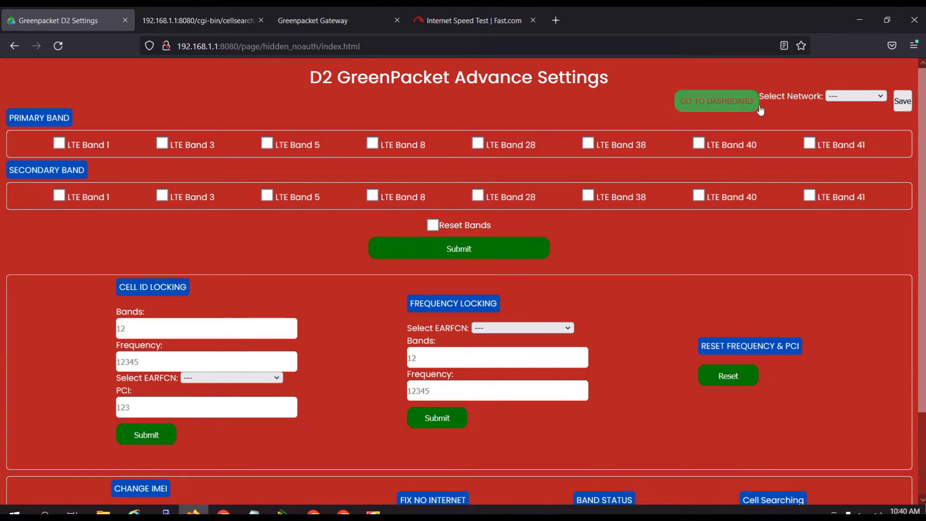
# Go to the router dashboard, reload it, and open the Device Information page in Advanced Settings.
pyautogui.click(715, 102)
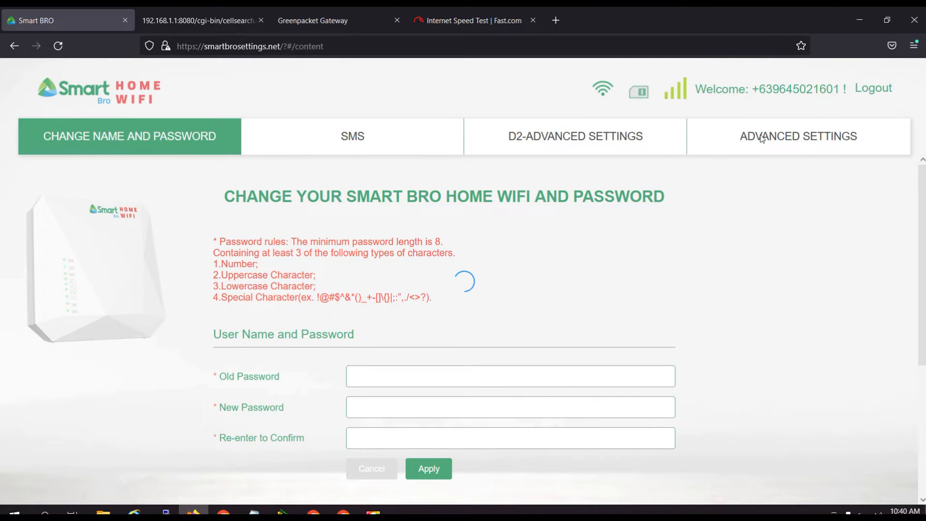
pyautogui.click(733, 146)
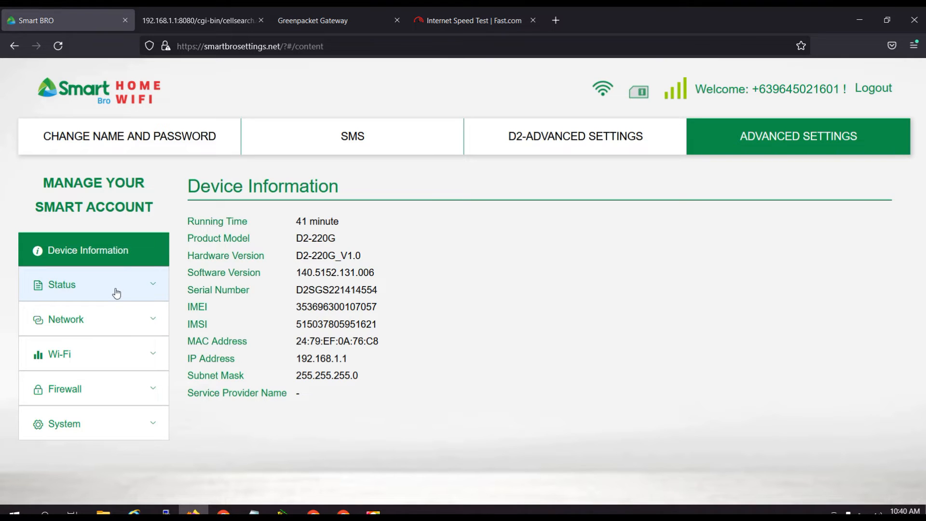
pyautogui.click(117, 291)
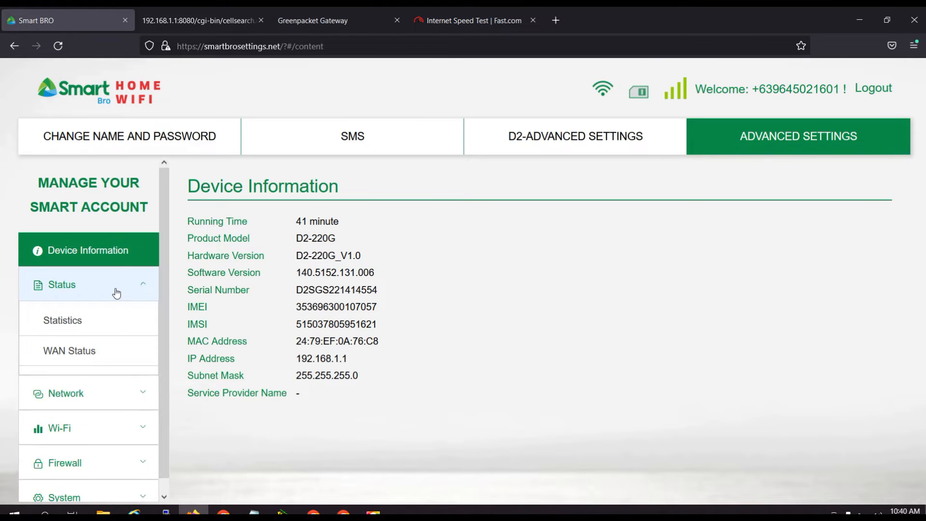
pyautogui.click(116, 291)
pyautogui.click(58, 47)
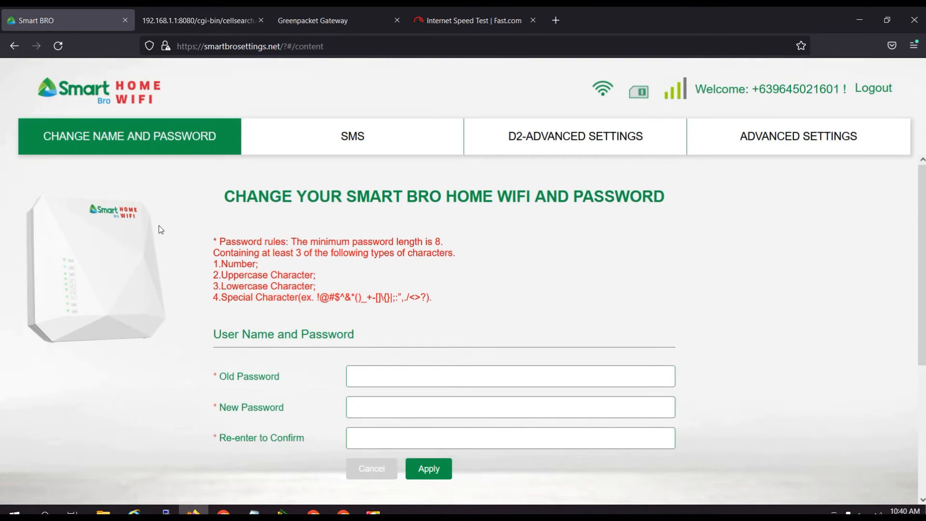
pyautogui.click(63, 45)
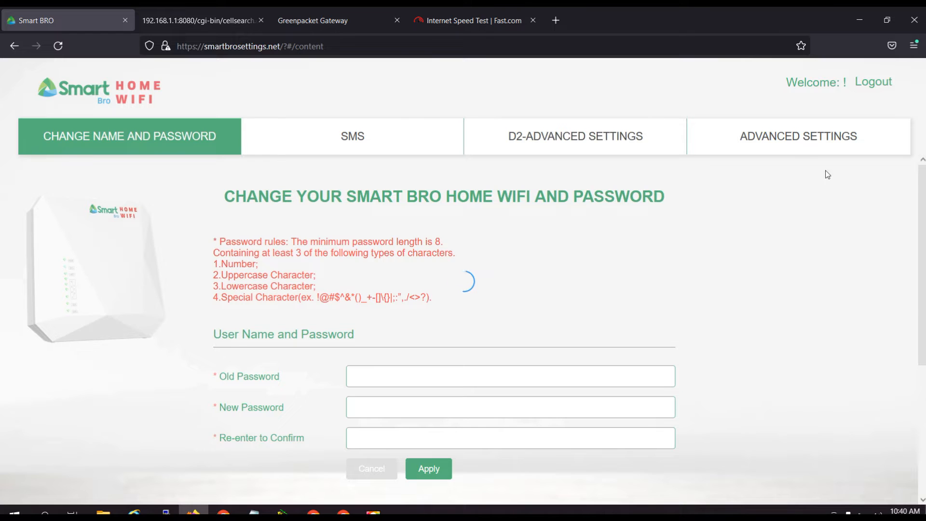
pyautogui.click(800, 142)
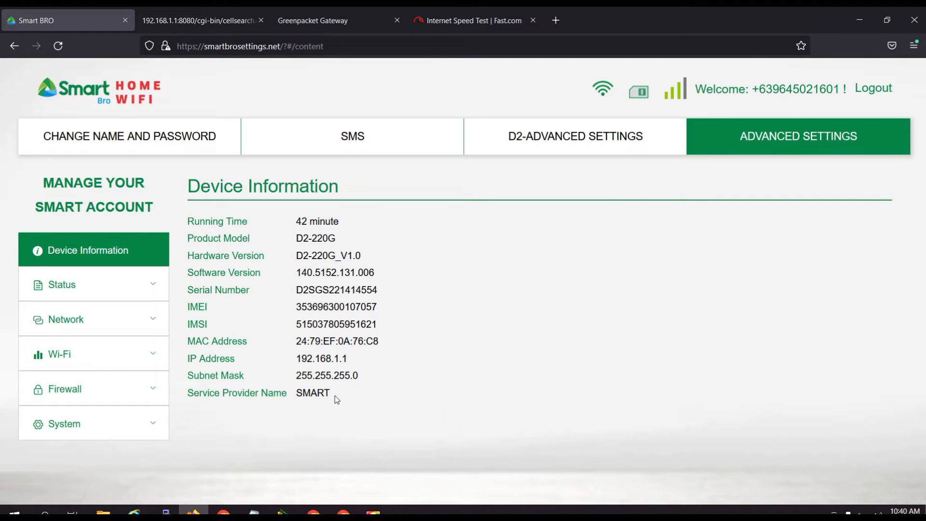
# Examine the band, PCI and signal values on the WAN Status page and compare them with the cell search output.
pyautogui.click(154, 291)
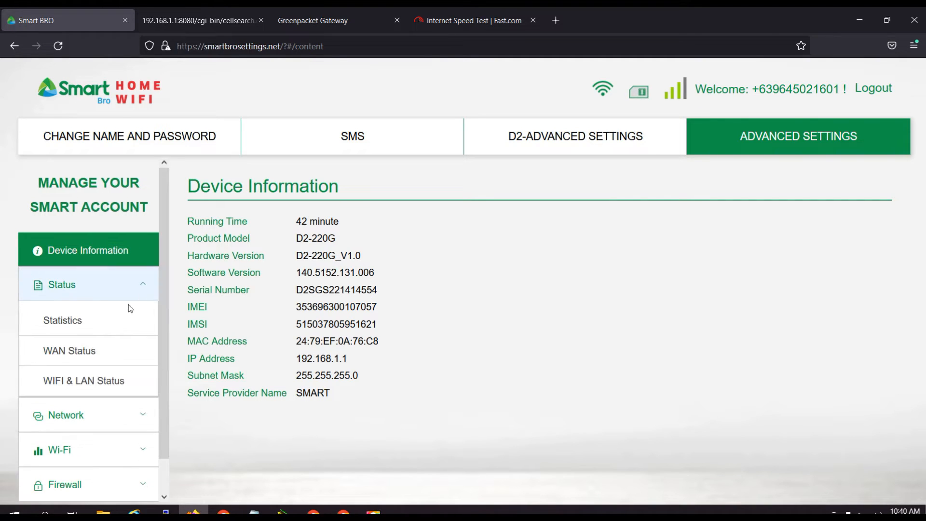
pyautogui.click(73, 353)
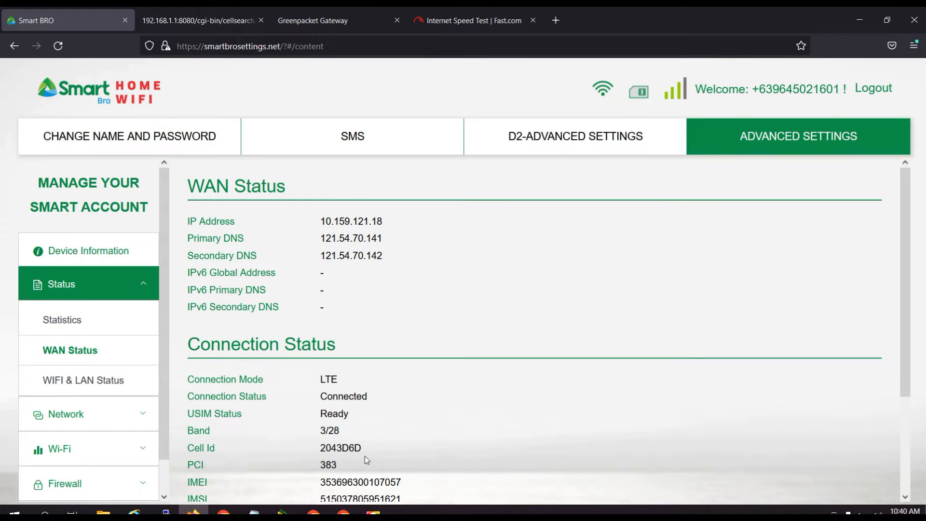
pyautogui.scroll(-3, 364, 456)
pyautogui.scroll(-1, 365, 456)
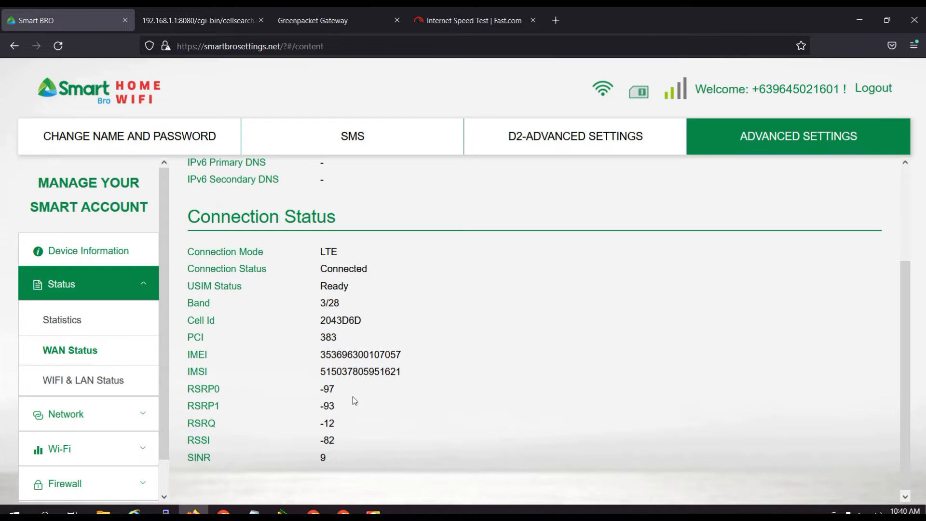
pyautogui.scroll(3, 352, 415)
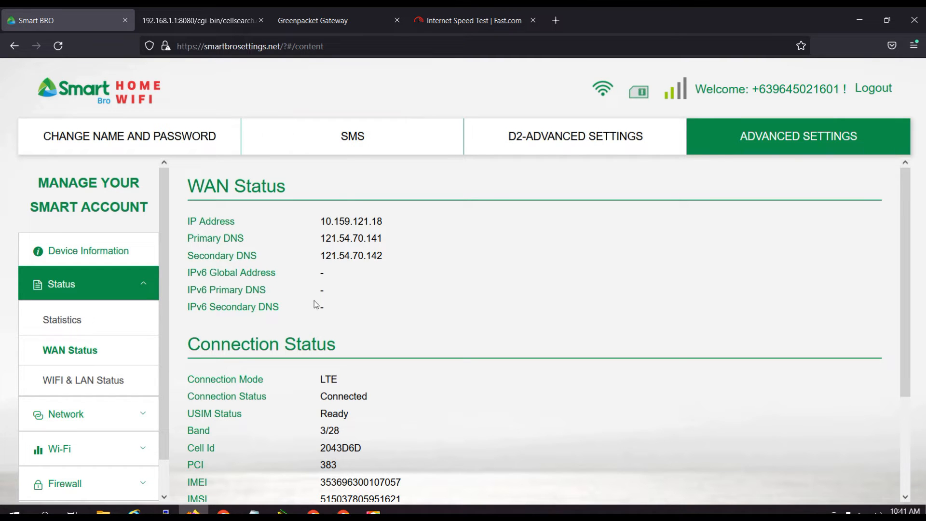
pyautogui.scroll(-3, 401, 462)
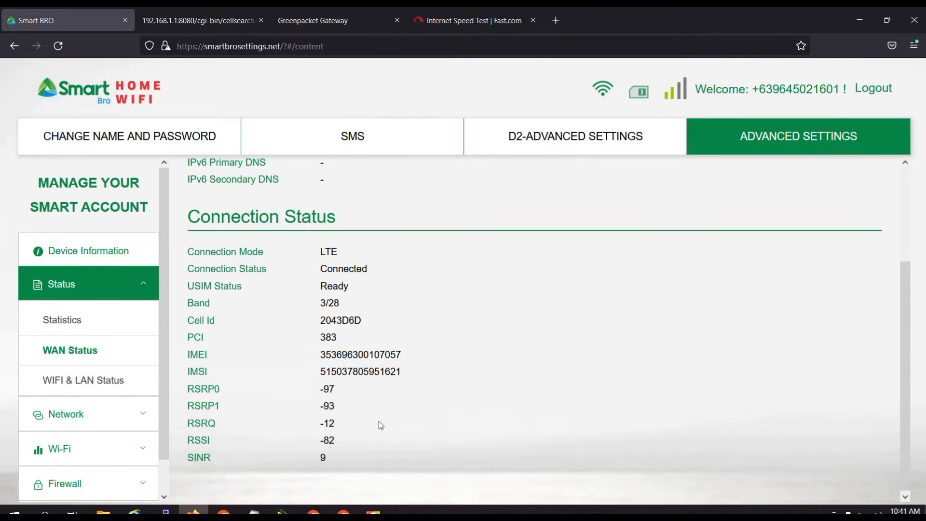
pyautogui.scroll(3, 376, 429)
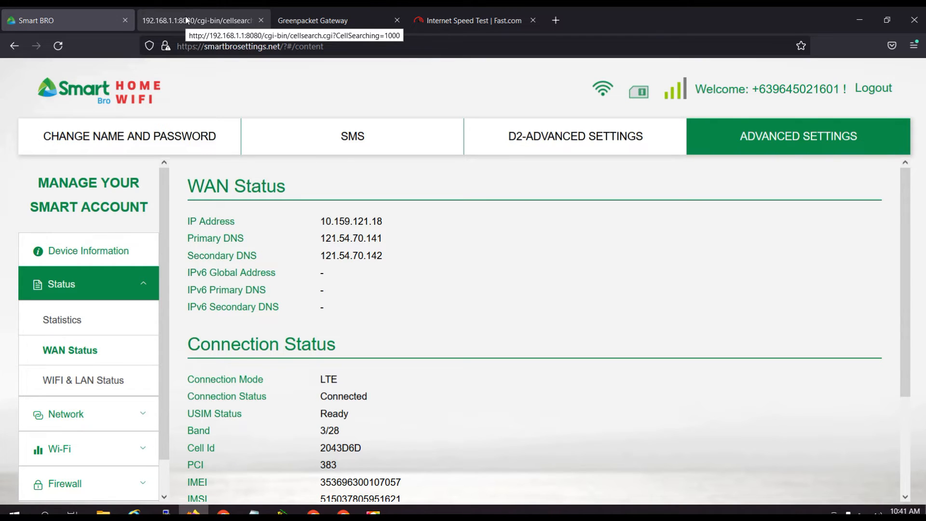
pyautogui.click(195, 21)
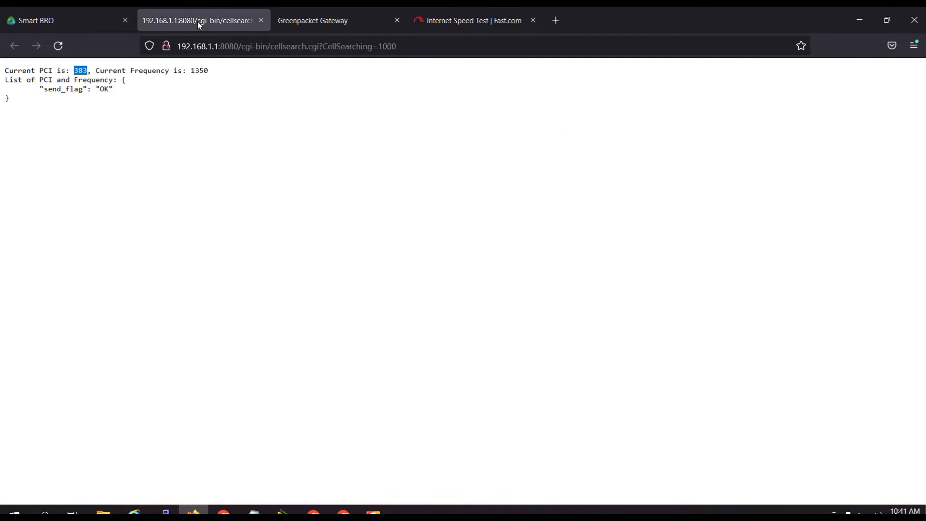
pyautogui.click(71, 13)
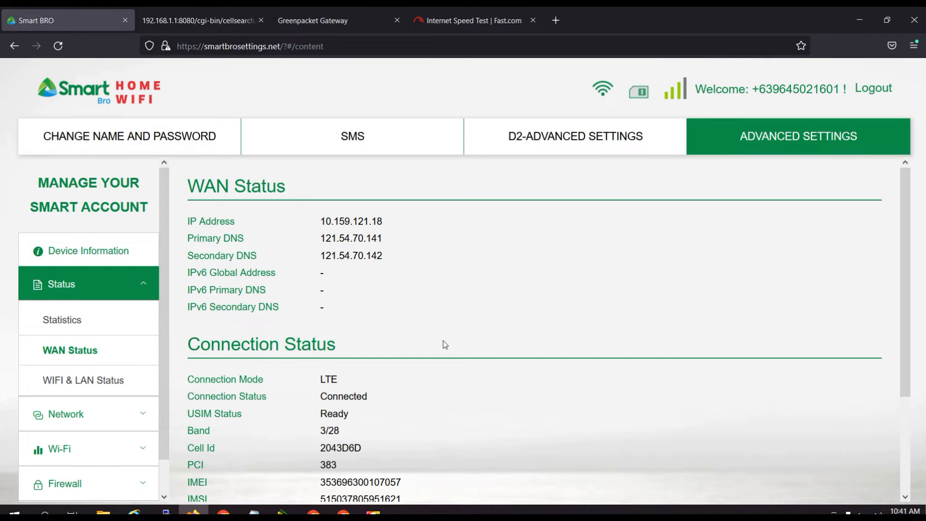
pyautogui.scroll(-3, 745, 236)
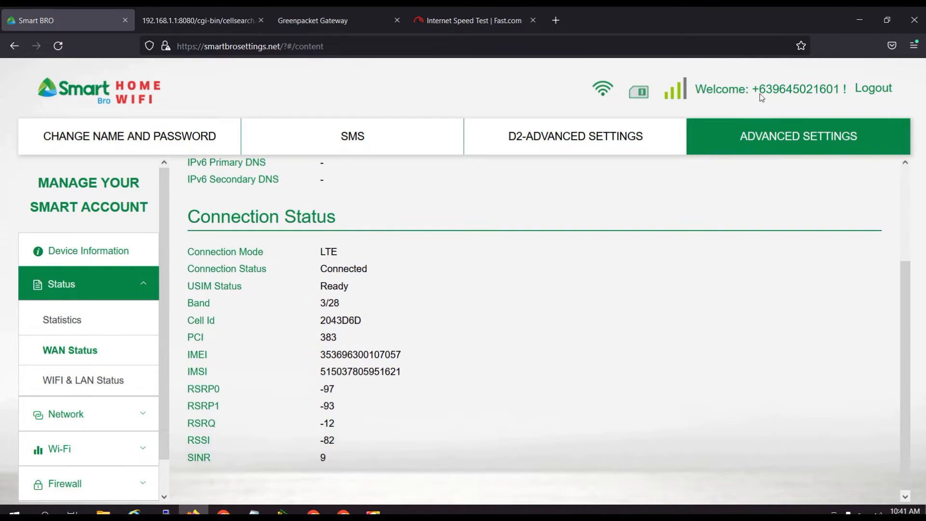
# Rerun the cell search from the D2 settings page until it reports the current PCI and frequency, closing each new result tab.
pyautogui.click(553, 137)
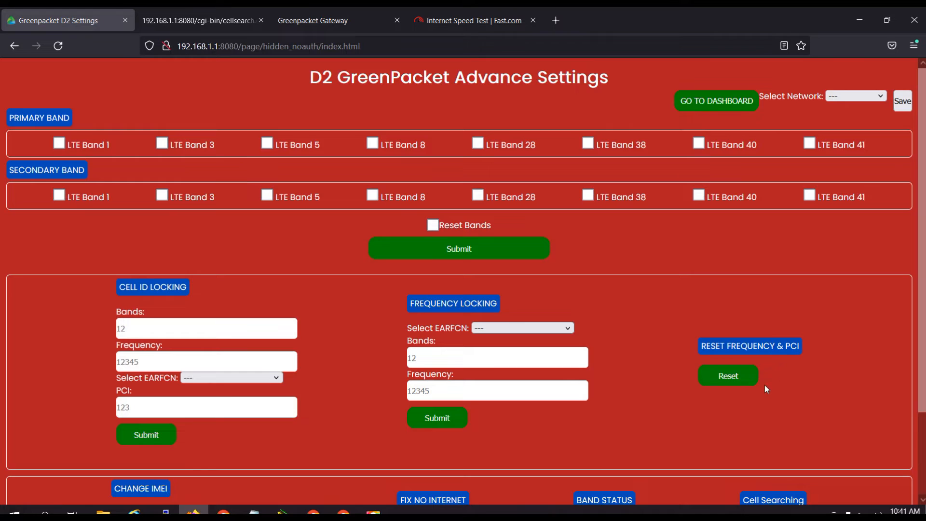
pyautogui.scroll(-2, 771, 374)
pyautogui.click(768, 423)
pyautogui.click(771, 443)
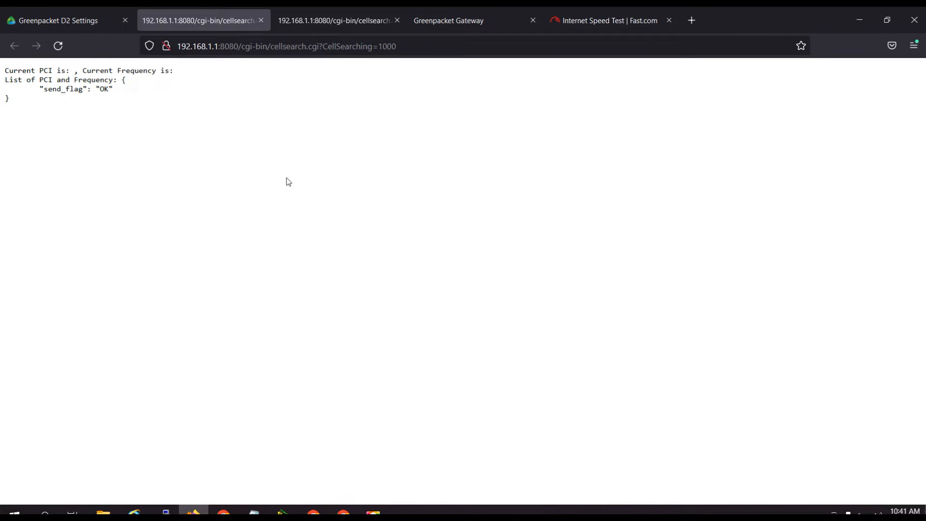
pyautogui.click(260, 20)
pyautogui.click(771, 443)
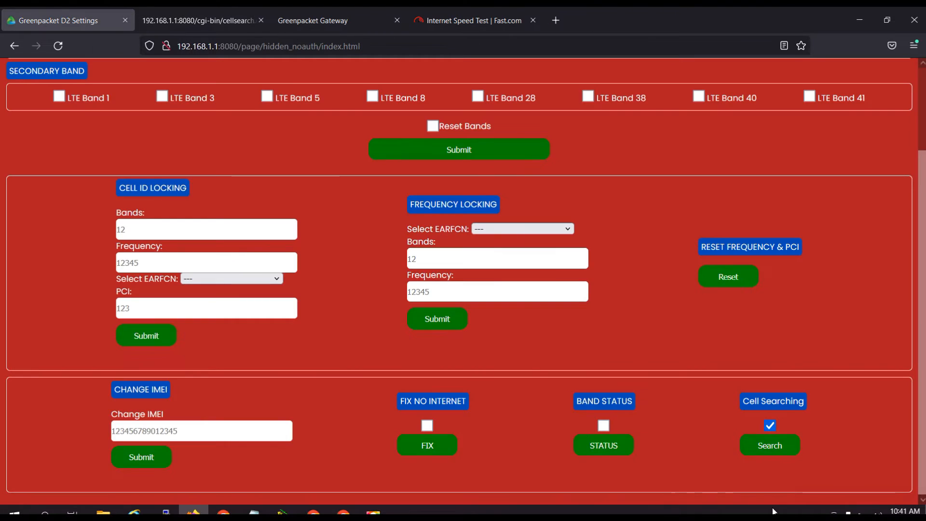
pyautogui.click(774, 442)
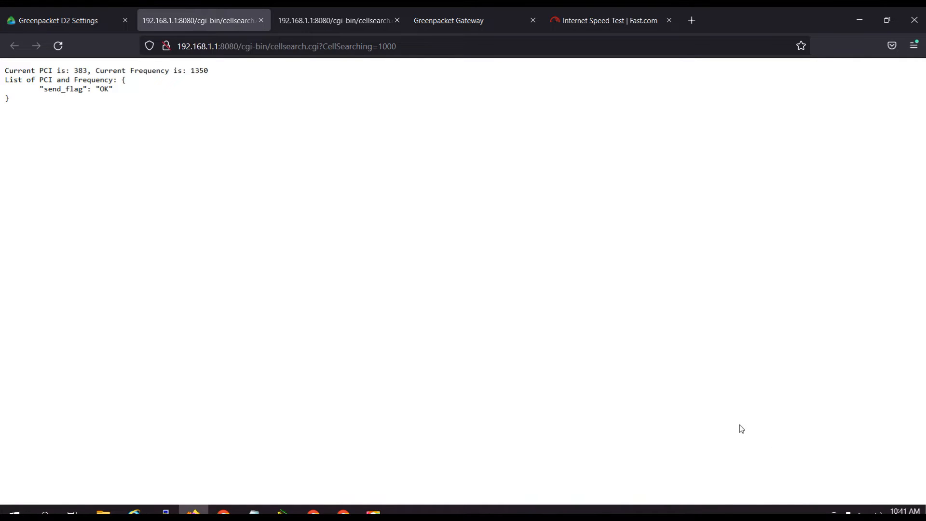
pyautogui.click(260, 20)
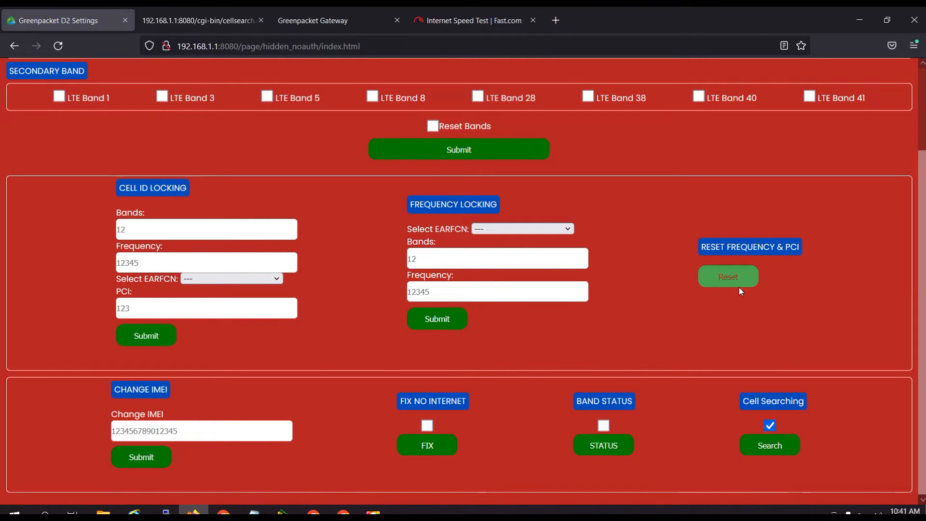
# Reset the frequency and PCI lock and go back to the D2 settings page.
pyautogui.click(724, 282)
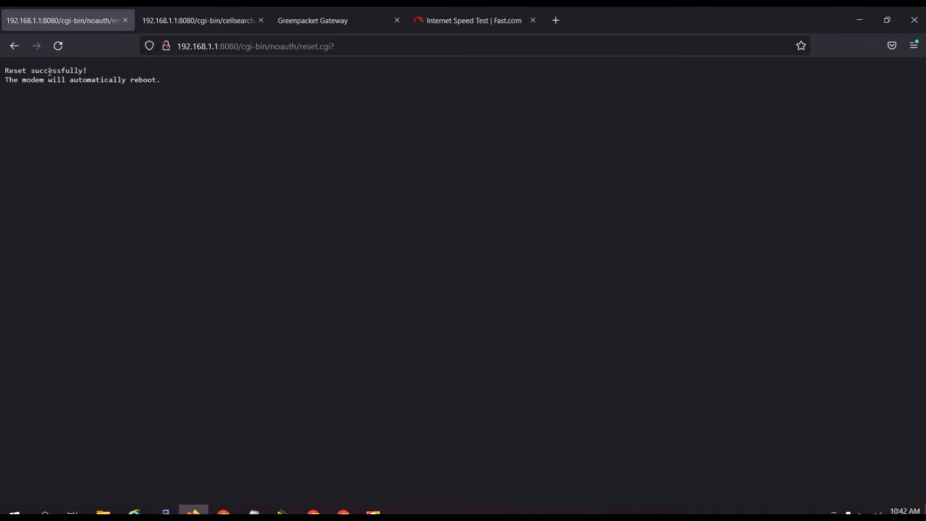
pyautogui.click(12, 48)
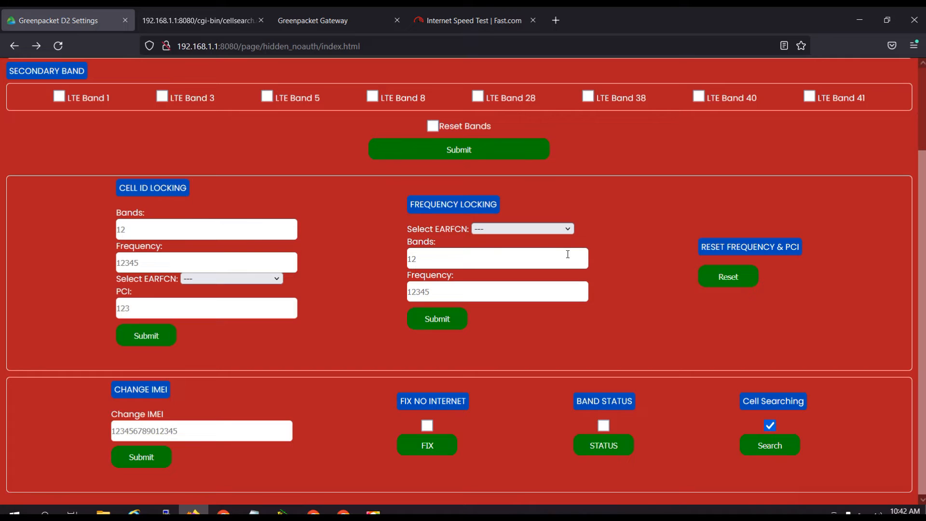
# Leave the D2 settings page for the router dashboard and load its login page at 192.168.1.1.
pyautogui.scroll(2, 675, 266)
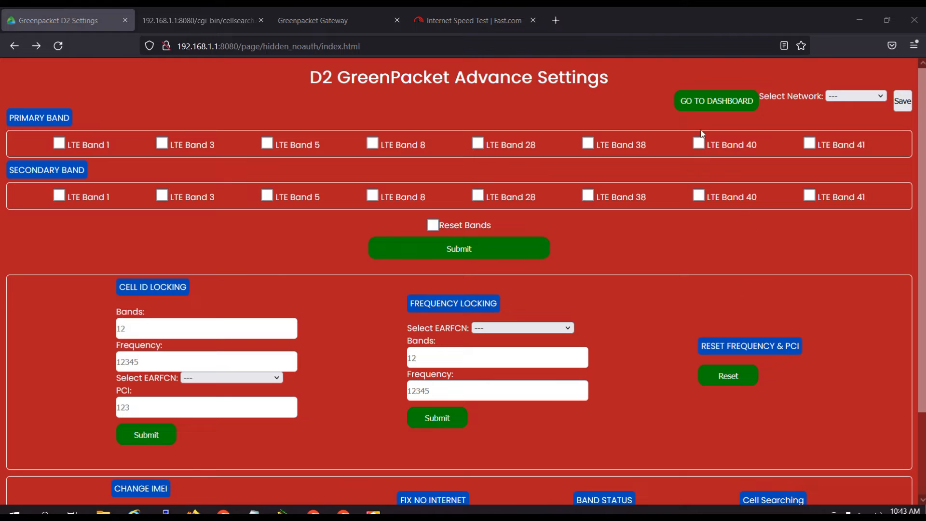
pyautogui.click(710, 102)
pyautogui.click(207, 46)
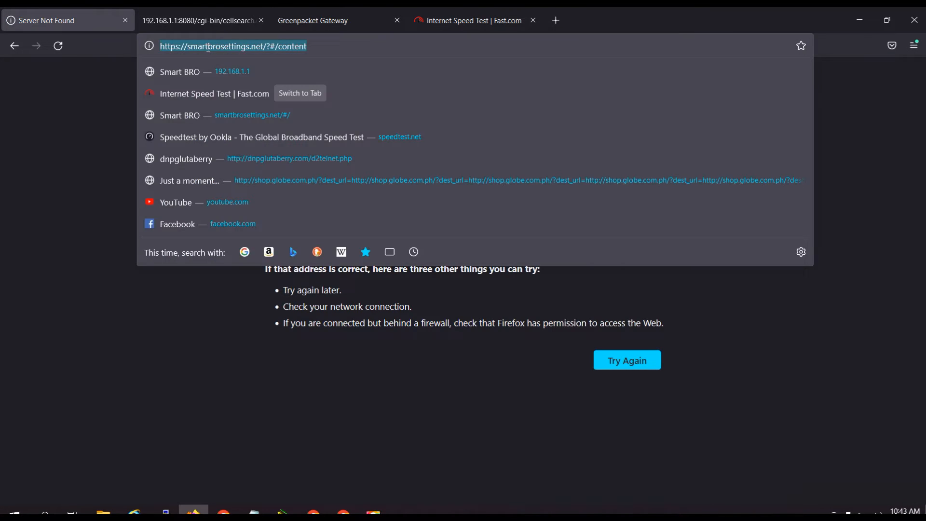
pyautogui.click(212, 72)
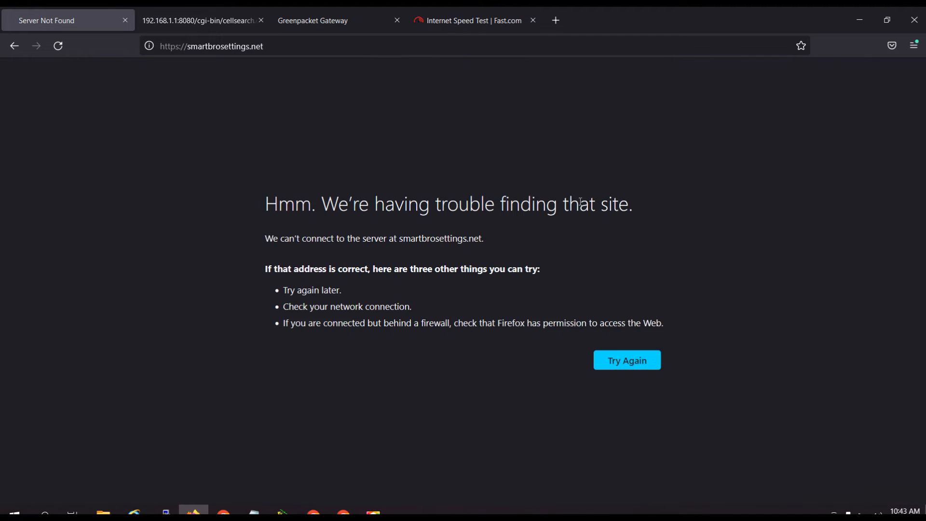
pyautogui.click(240, 47)
pyautogui.click(210, 71)
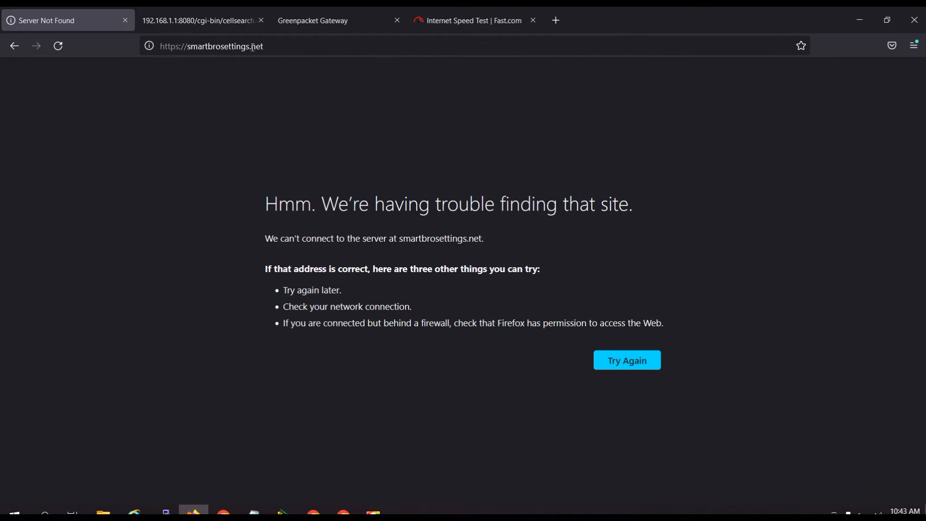
pyautogui.click(252, 47)
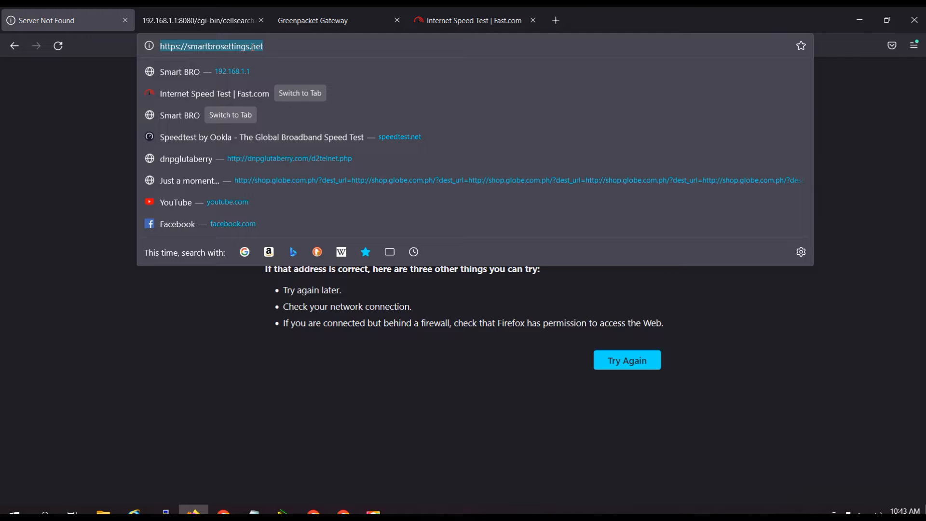
pyautogui.write('192.168.1.1')
pyautogui.press('Return')
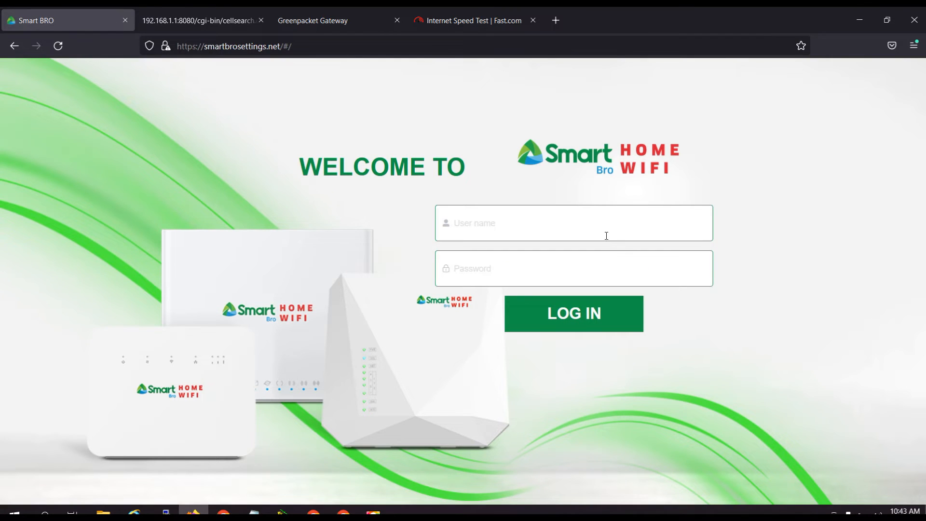
# Log in to the router dashboard with the saved user name and password.
pyautogui.click(606, 235)
pyautogui.click(525, 286)
pyautogui.click(559, 314)
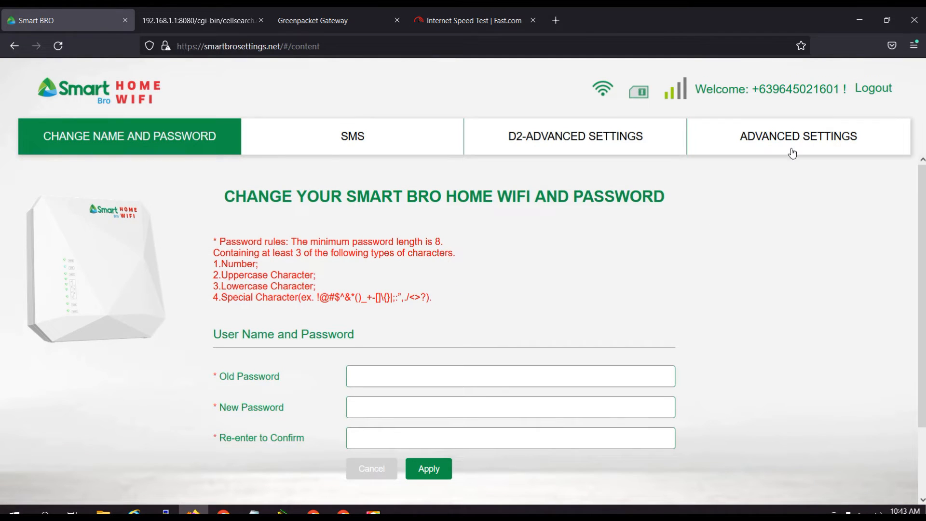
# Open the WAN Status page in Advanced Settings and check the connection status, band and PCI after the reset.
pyautogui.click(792, 143)
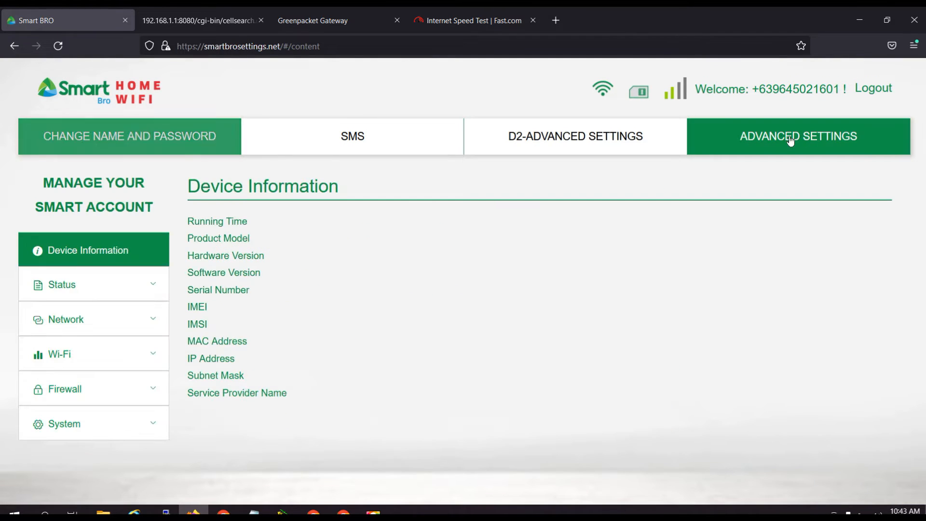
pyautogui.click(145, 284)
pyautogui.click(108, 350)
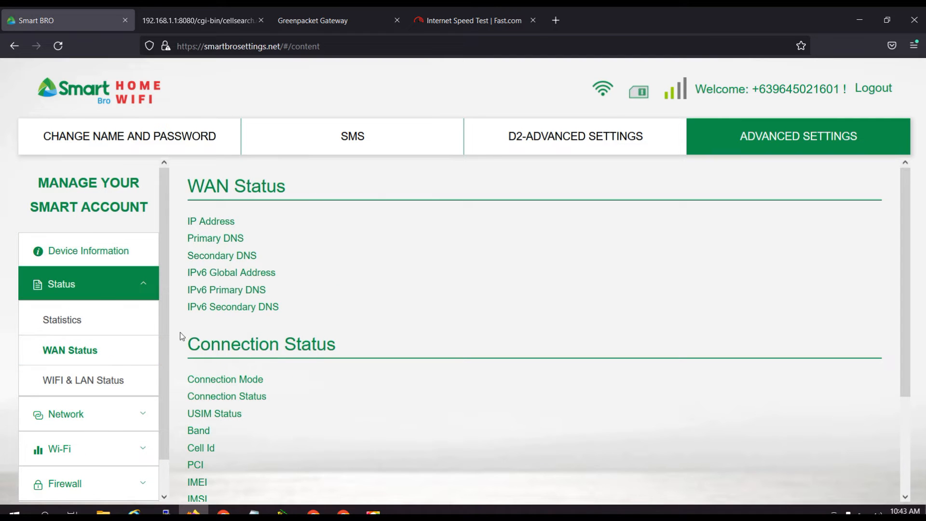
pyautogui.scroll(-3, 372, 322)
pyautogui.scroll(3, 403, 356)
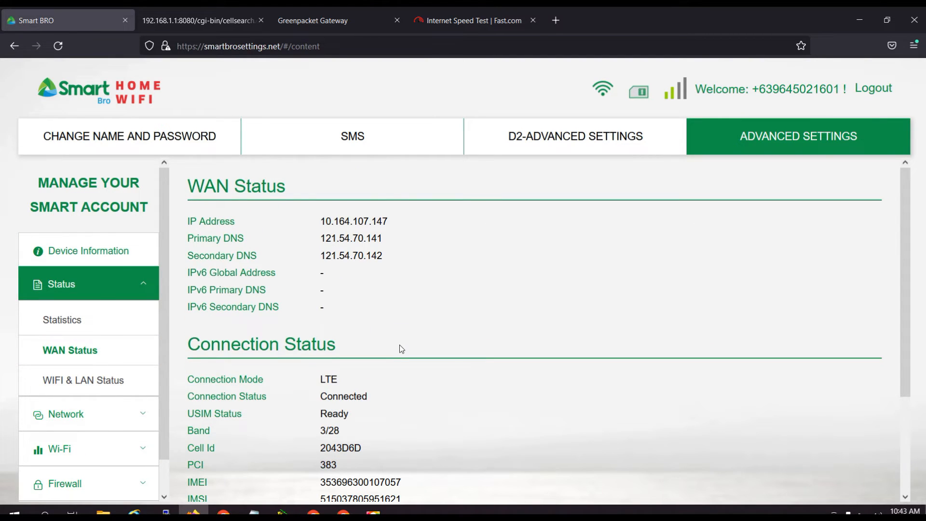
pyautogui.click(318, 22)
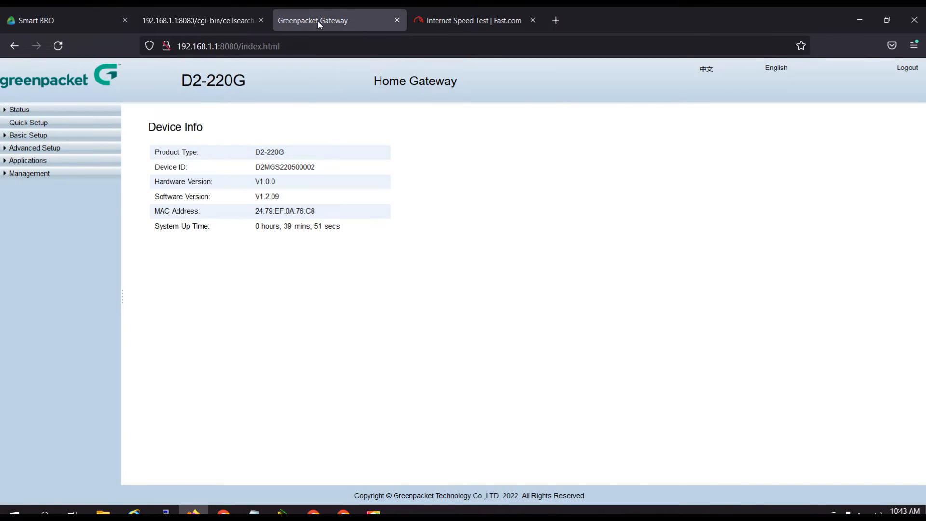
pyautogui.click(58, 22)
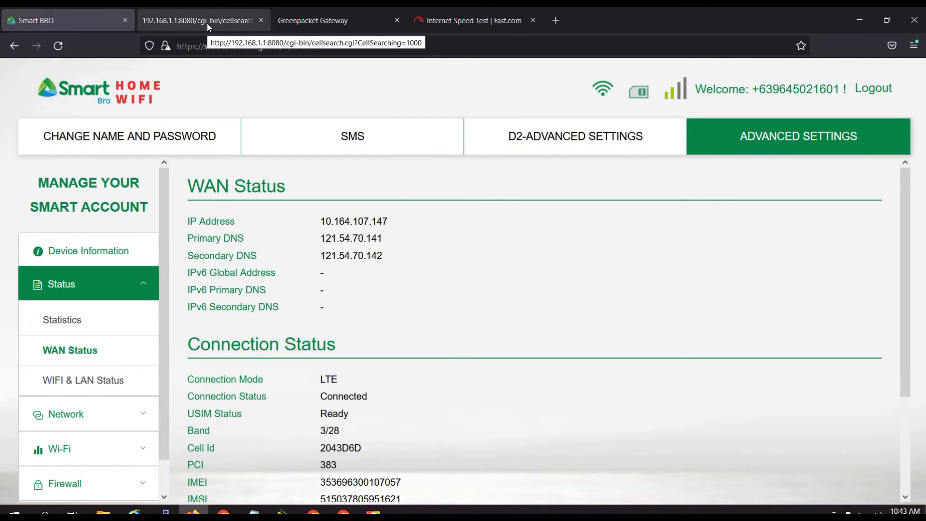
# Return to the D2 advanced settings page and enable Cell Searching for a new search.
pyautogui.click(575, 138)
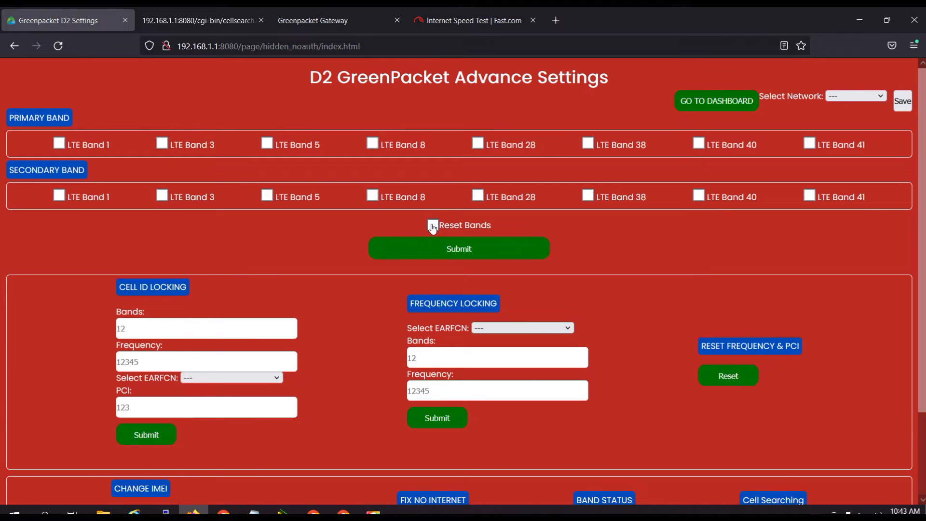
pyautogui.scroll(-2, 589, 250)
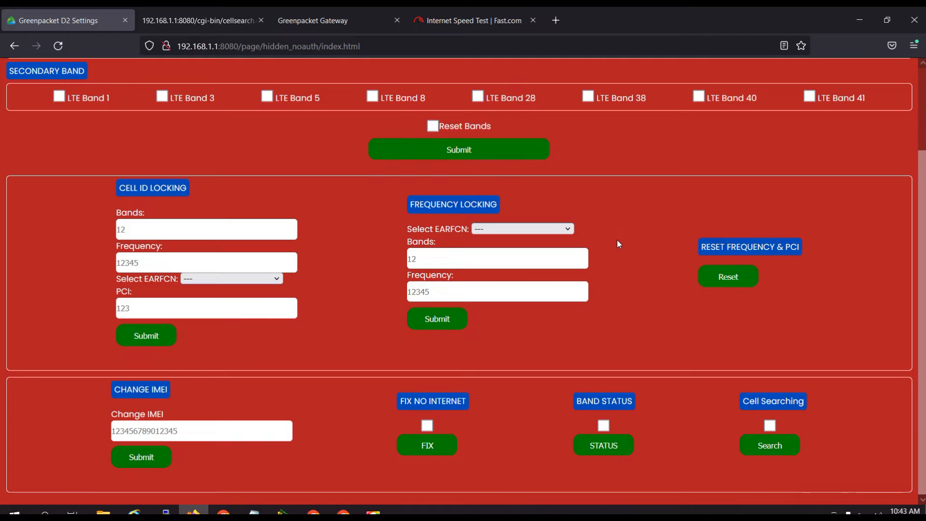
pyautogui.click(769, 425)
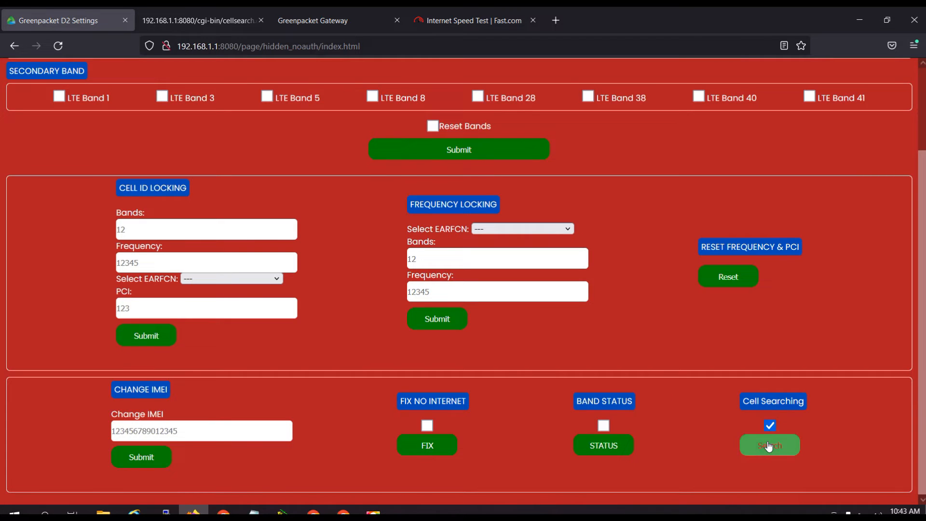
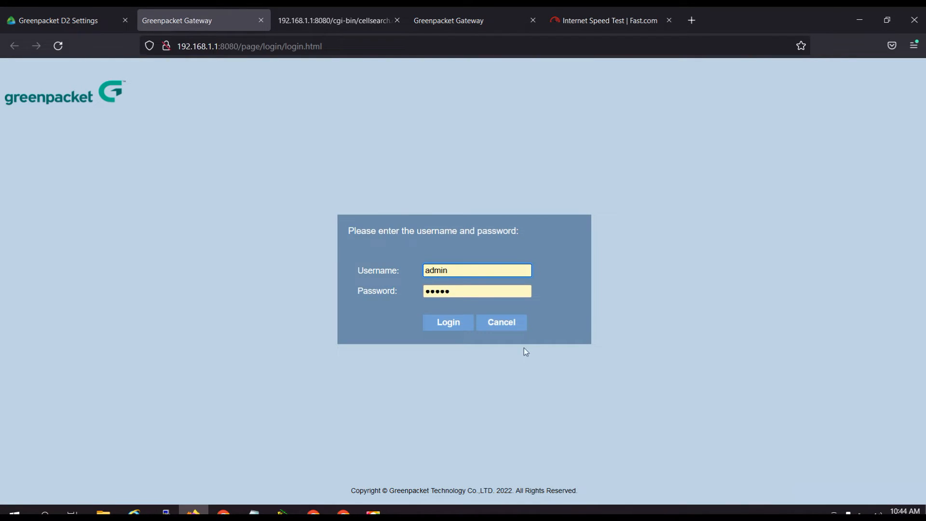
# Log in to the Greenpacket gateway with the saved credentials and run the cell search from the D2 settings page.
pyautogui.click(448, 322)
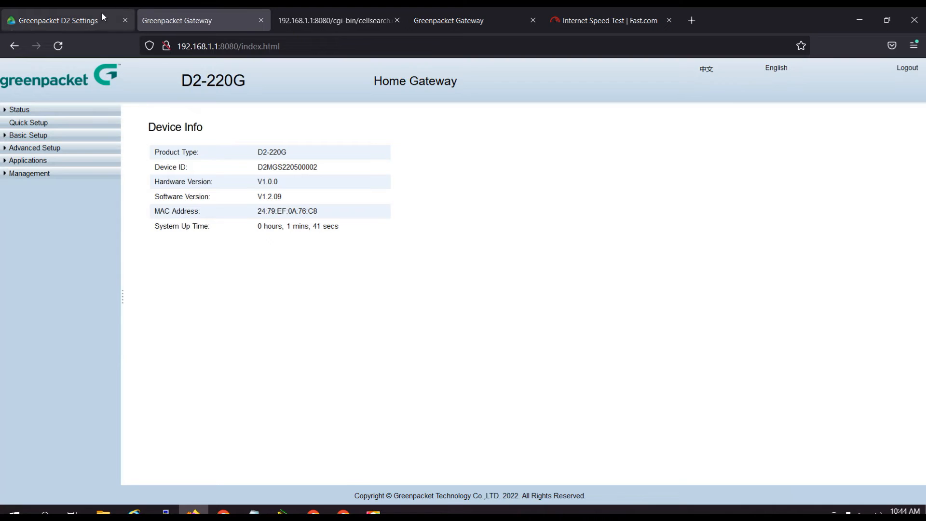
pyautogui.click(101, 12)
pyautogui.click(778, 446)
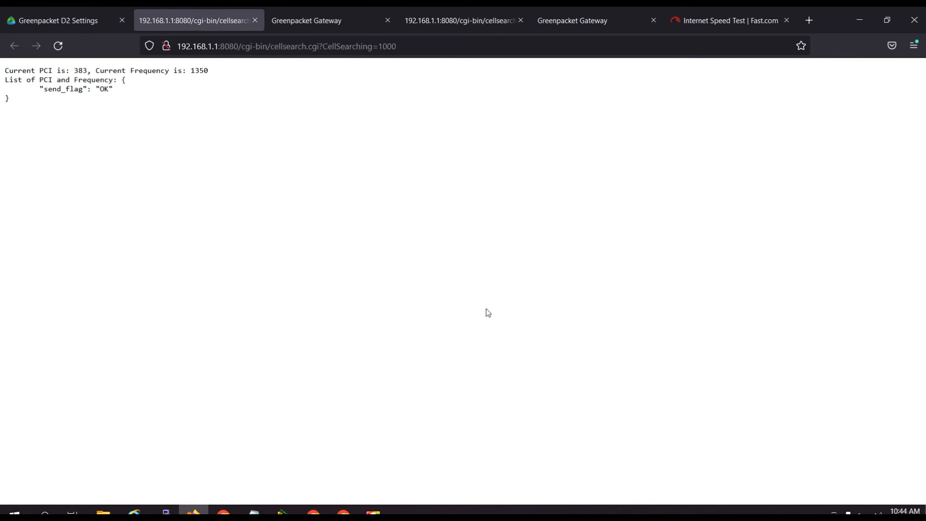
# Close the cell search result page and run the search again to list neighbouring PCIs and frequencies.
pyautogui.click(254, 20)
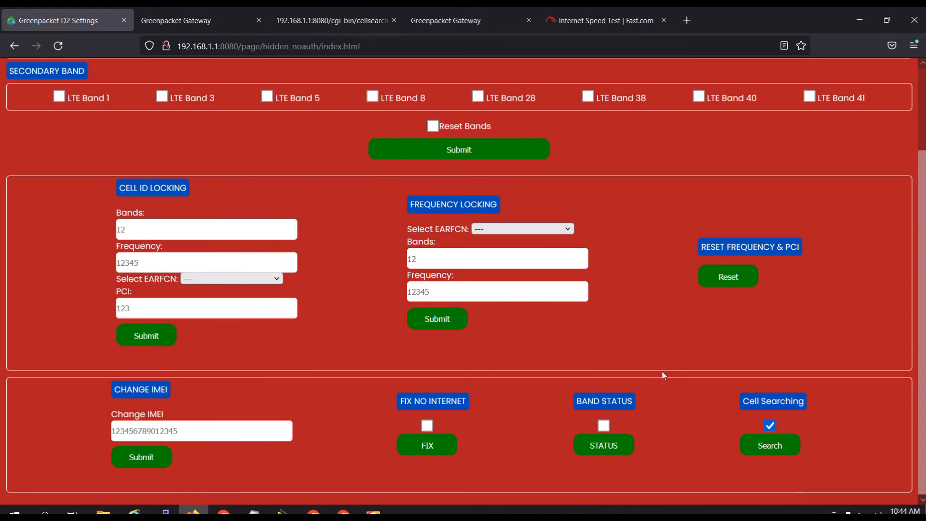
pyautogui.click(769, 444)
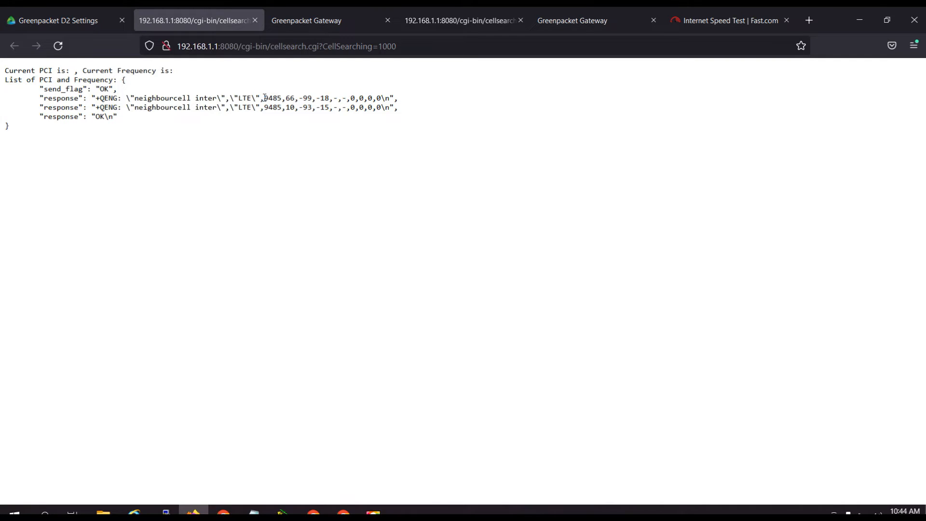
# Go from the D2 settings page to the router dashboard and check band, PCI and signal values in the advanced WAN Status.
pyautogui.click(60, 19)
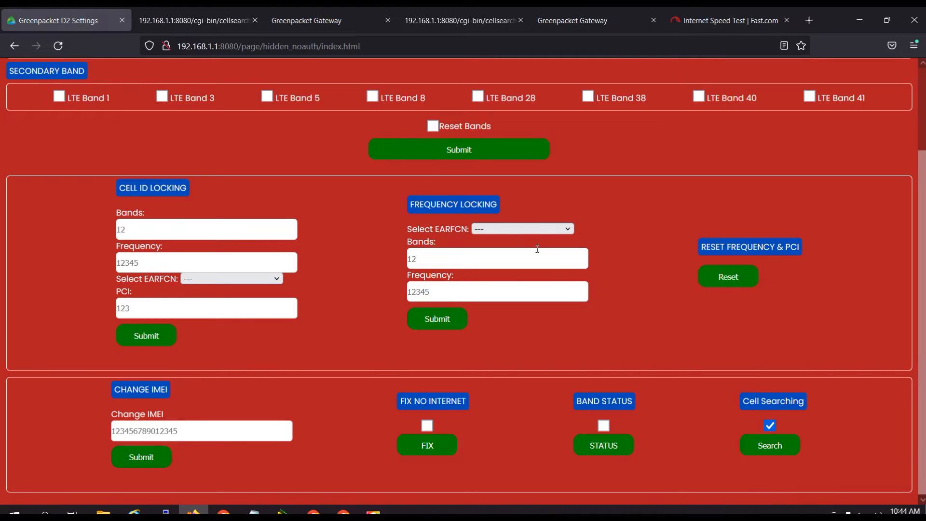
pyautogui.scroll(3, 713, 195)
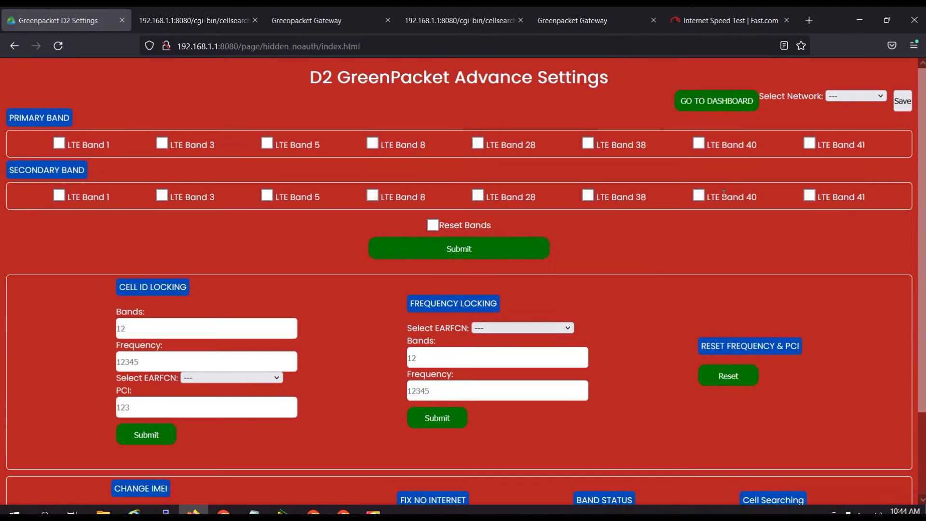
pyautogui.click(713, 106)
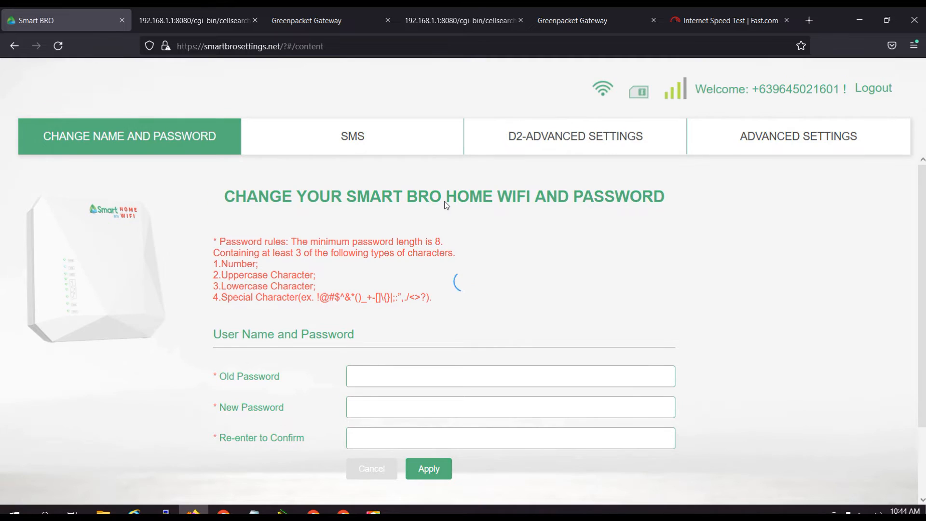
pyautogui.click(791, 145)
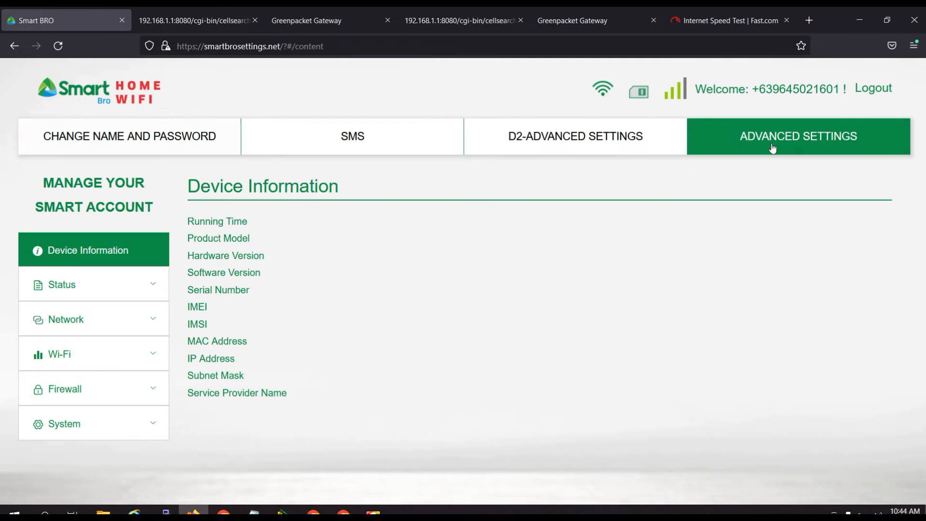
pyautogui.click(115, 292)
pyautogui.click(71, 352)
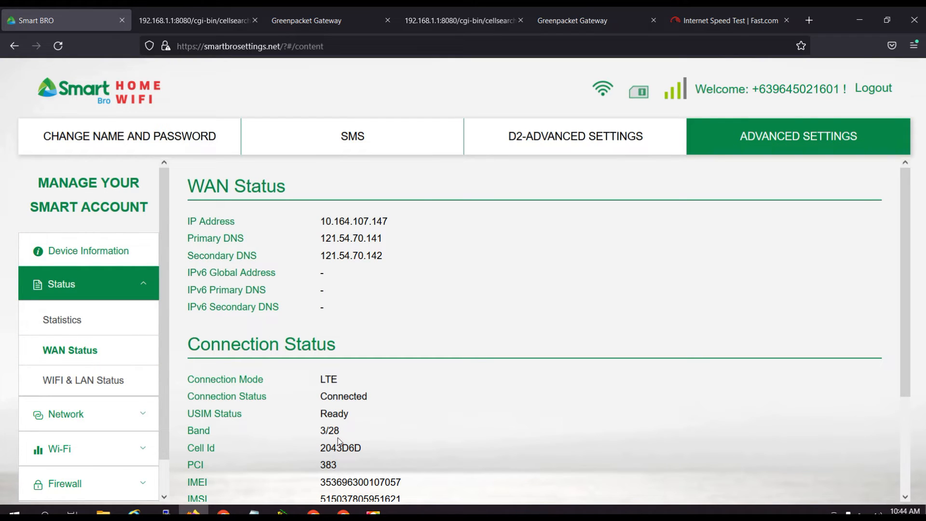
pyautogui.scroll(-3, 347, 446)
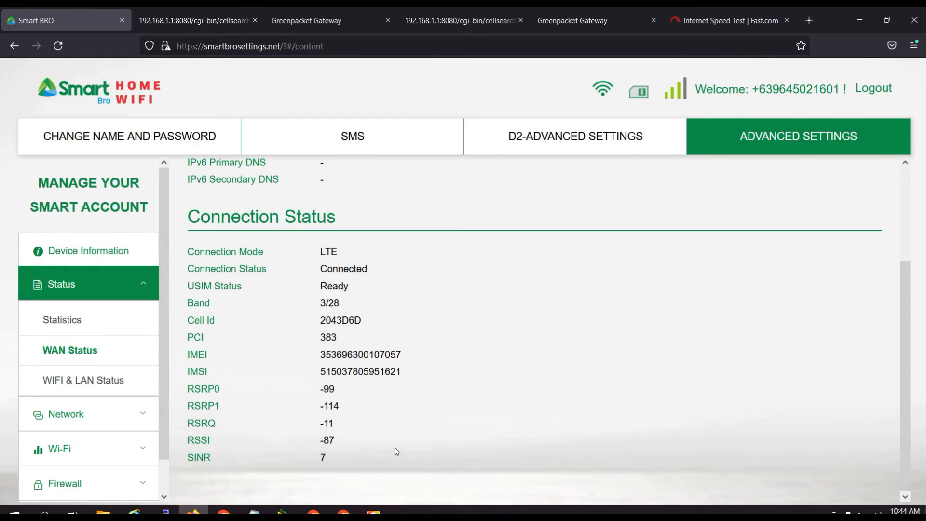
pyautogui.scroll(3, 389, 441)
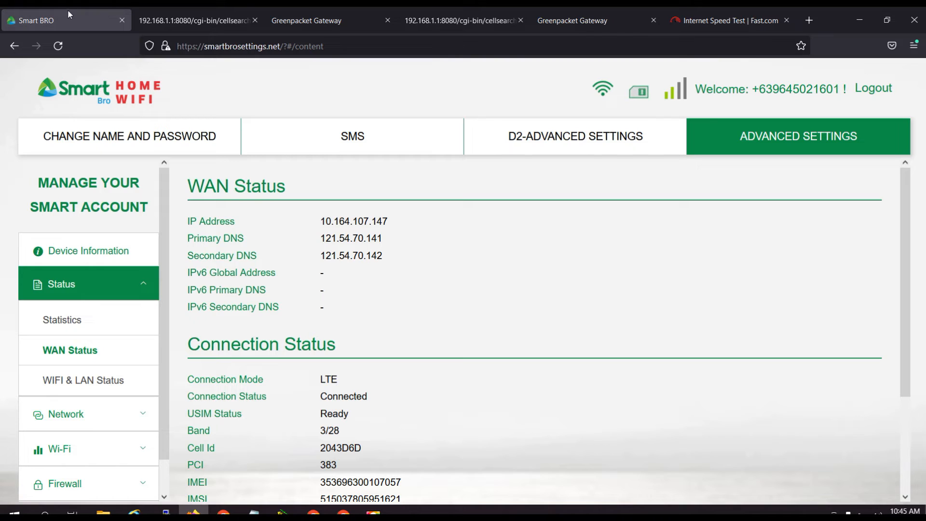
# Return to the D2 advanced settings page, enable Band Status and request the status report.
pyautogui.click(562, 137)
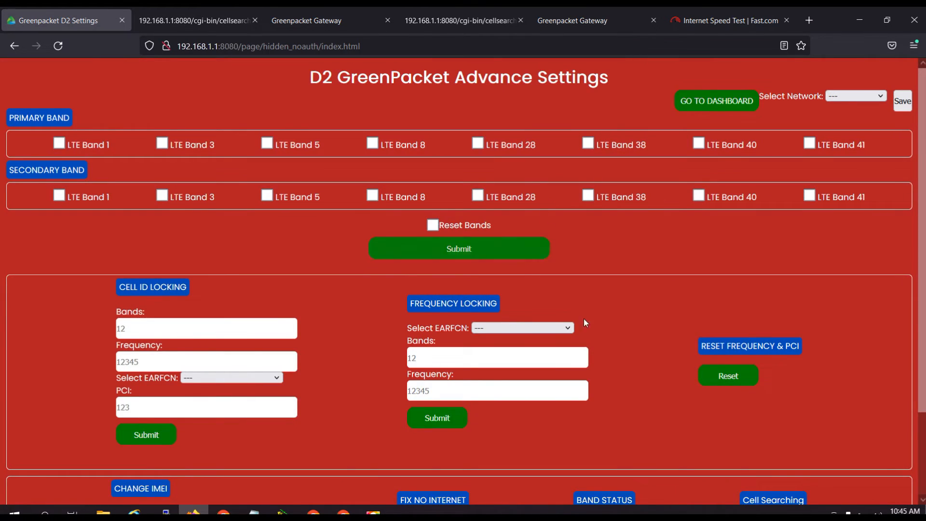
pyautogui.scroll(-3, 607, 366)
pyautogui.click(603, 425)
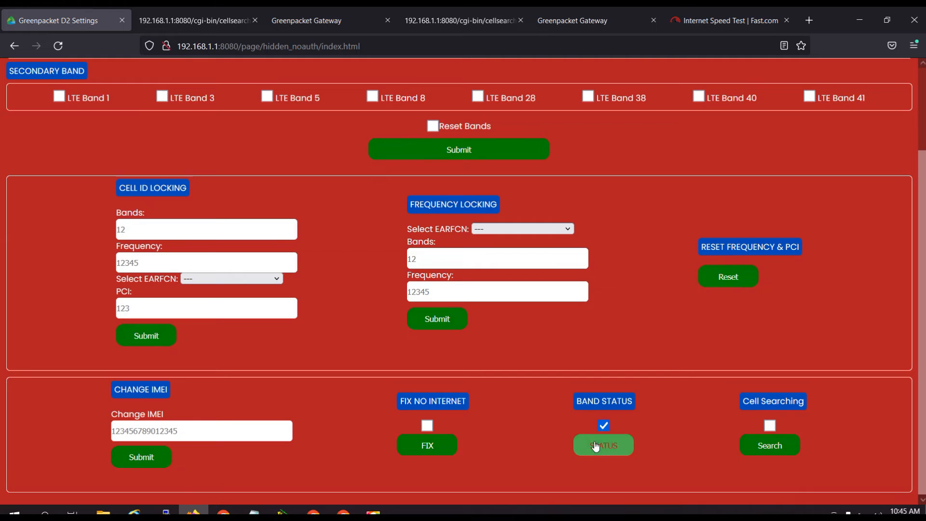
pyautogui.click(596, 439)
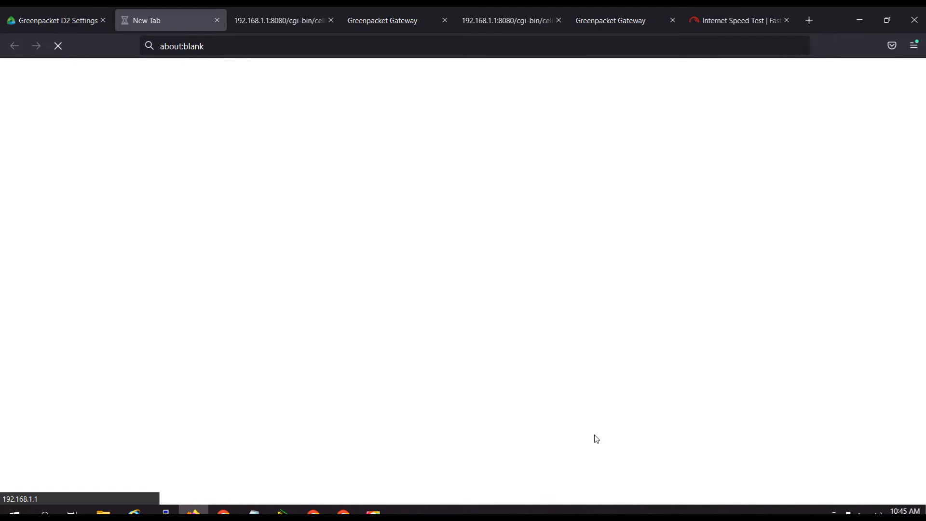
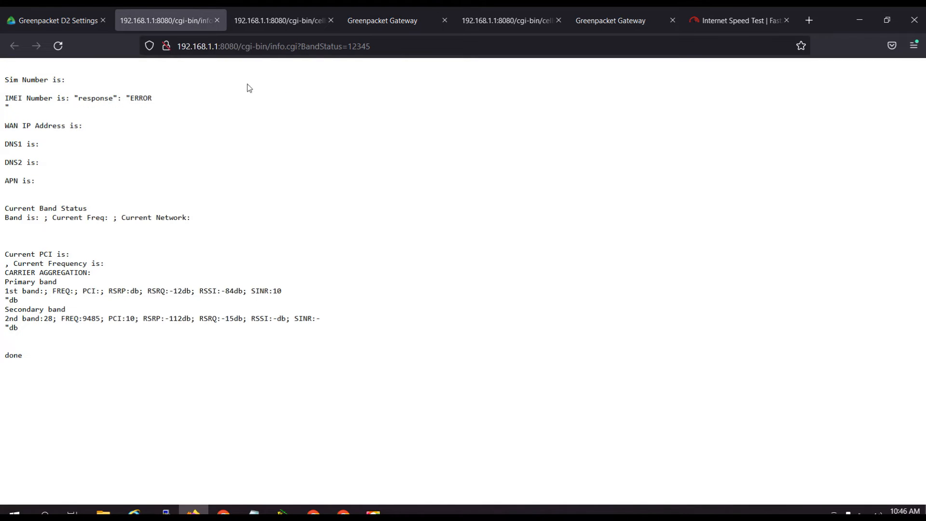
# Review the earlier cell search result, return to the D2 settings page, enable Cell Searching and run a new search.
pyautogui.click(287, 27)
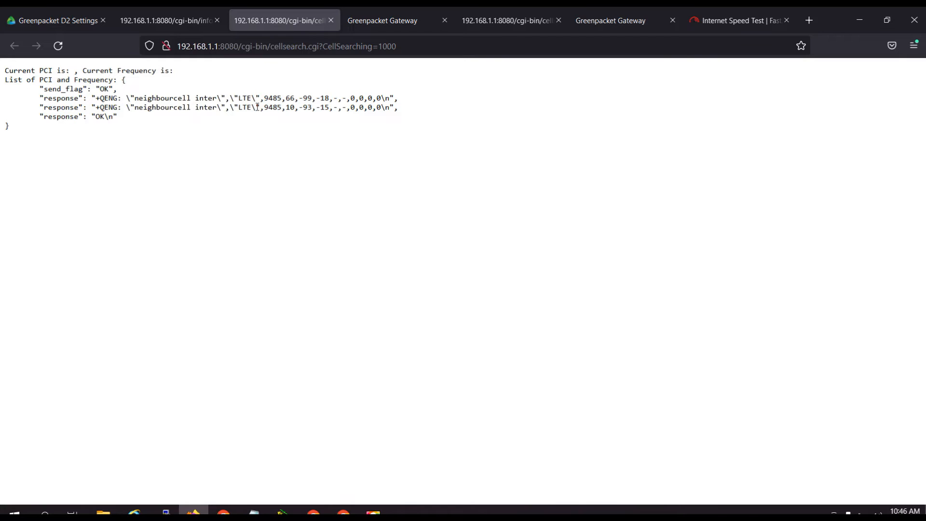
pyautogui.click(61, 23)
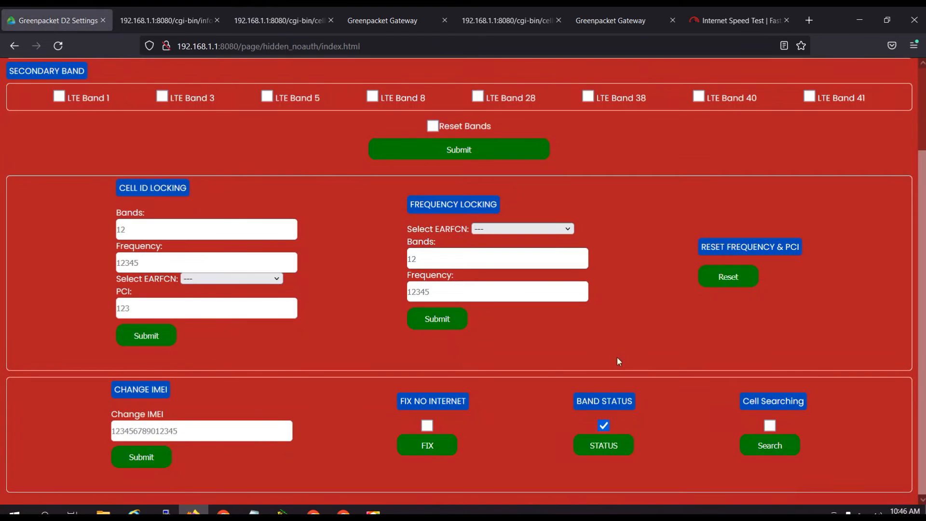
pyautogui.click(770, 425)
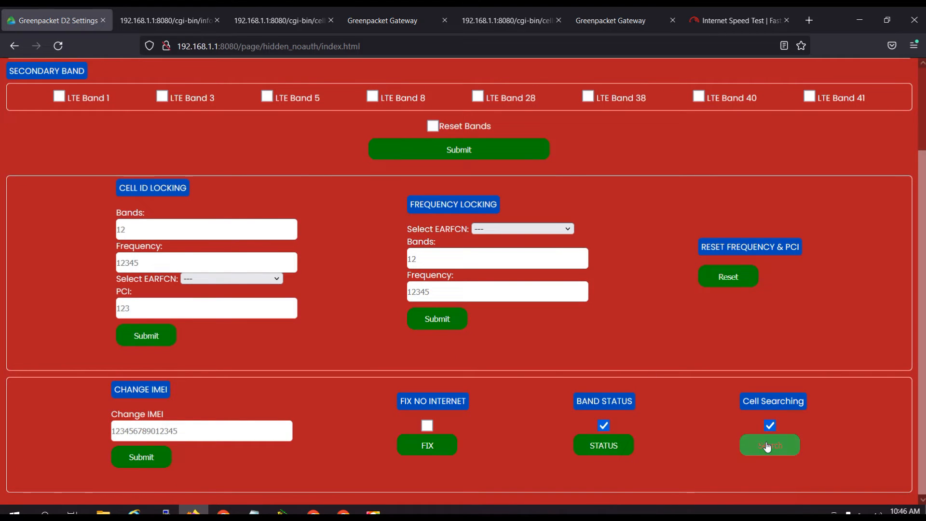
pyautogui.click(767, 445)
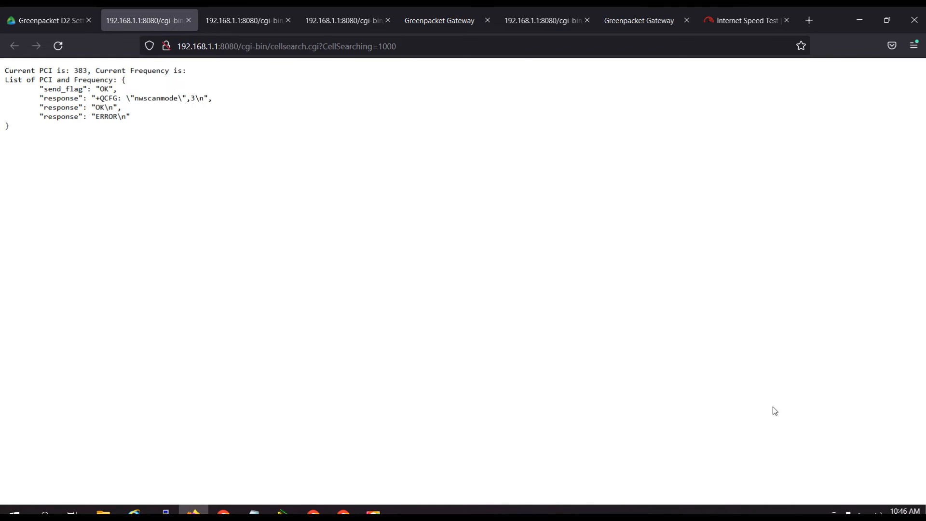
# Run the cell search three more times from the D2 settings page, closing the previous result page each time.
pyautogui.click(186, 25)
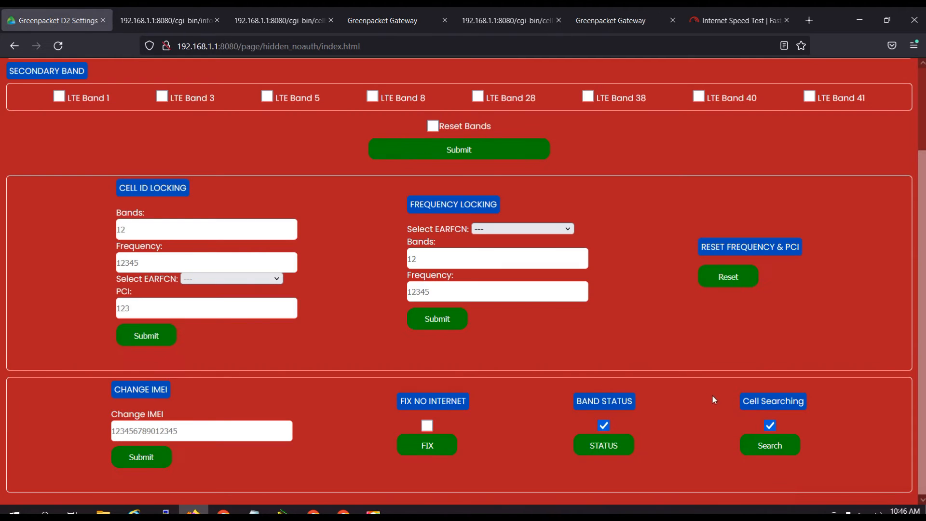
pyautogui.click(763, 442)
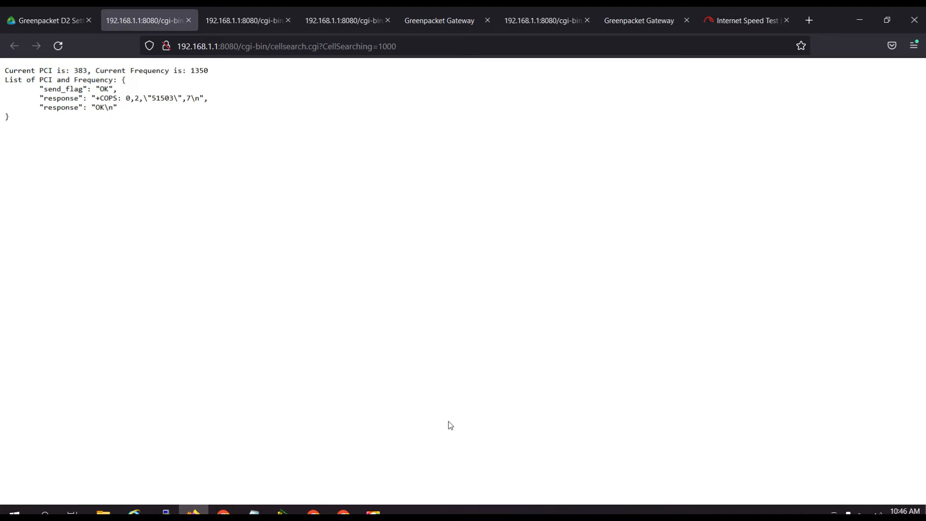
pyautogui.click(188, 22)
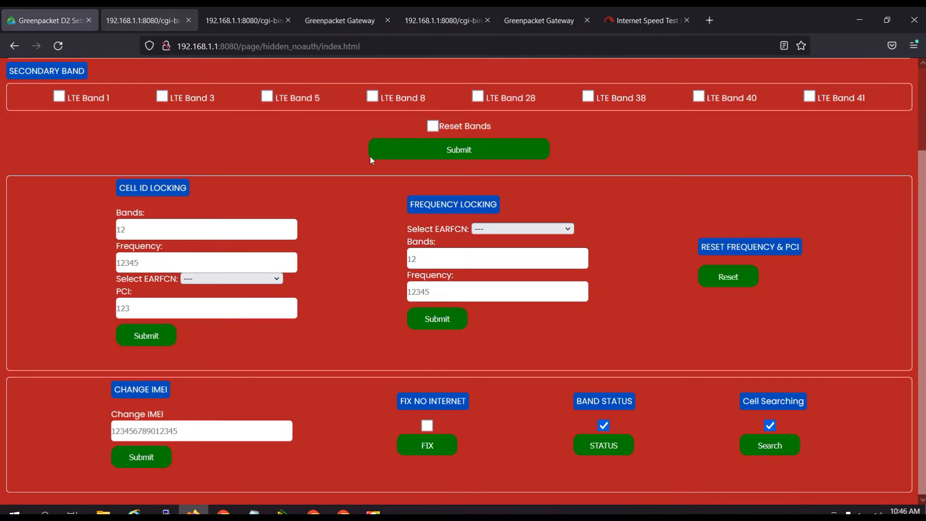
pyautogui.click(768, 442)
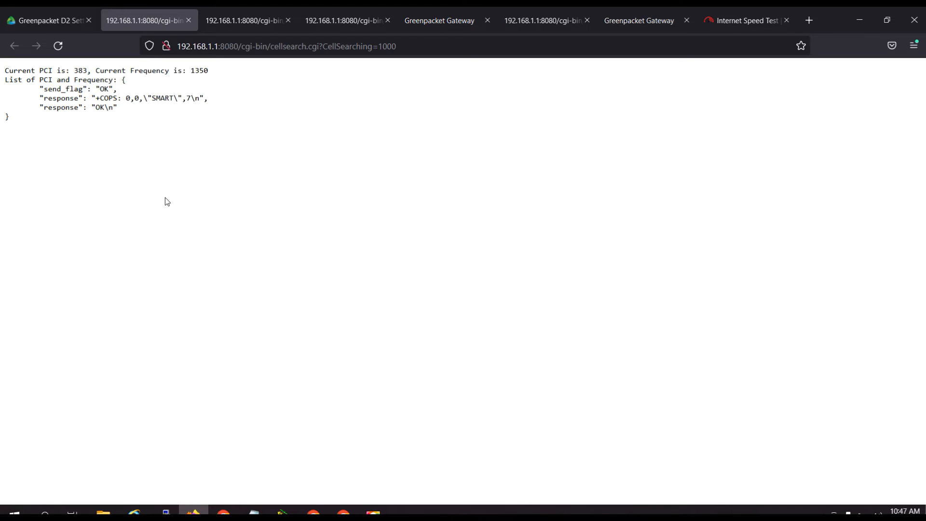
pyautogui.click(188, 22)
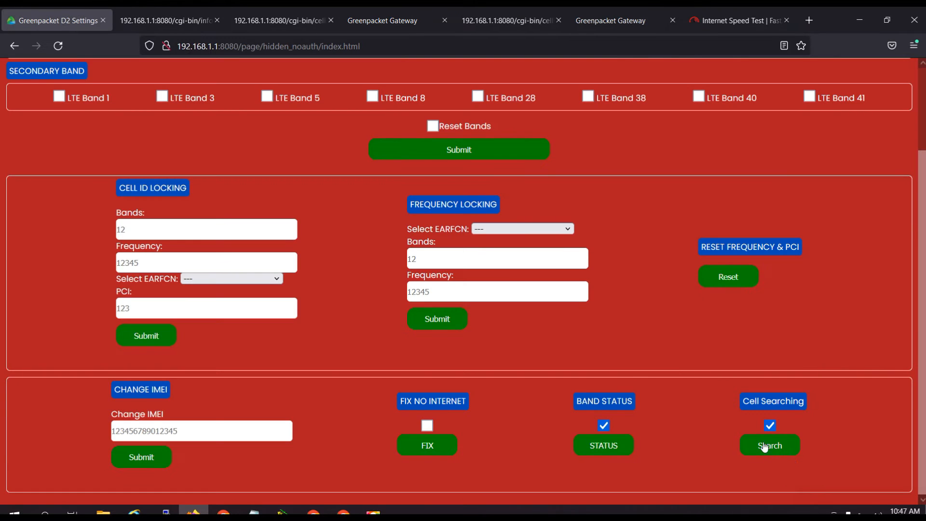
pyautogui.click(759, 439)
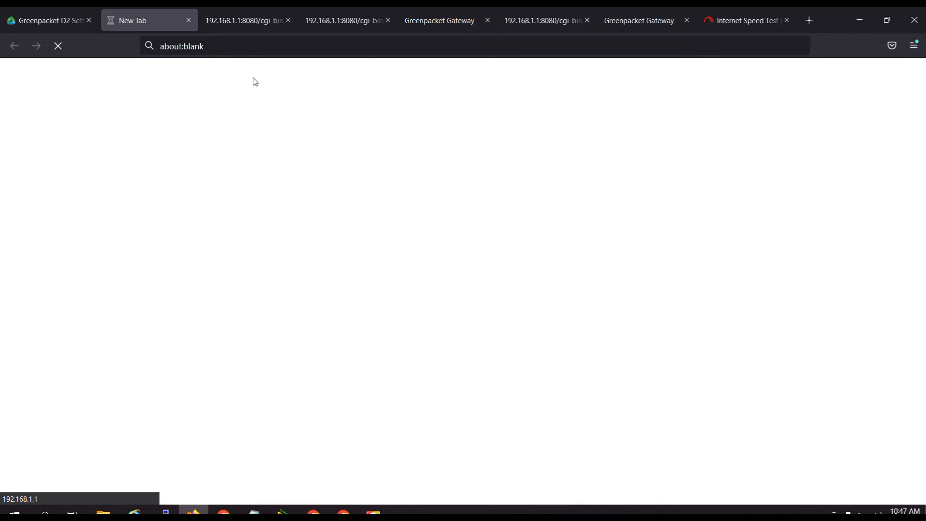
# Review the band status report and the earlier neighbour cell list, and return to the latest cell search result.
pyautogui.click(248, 23)
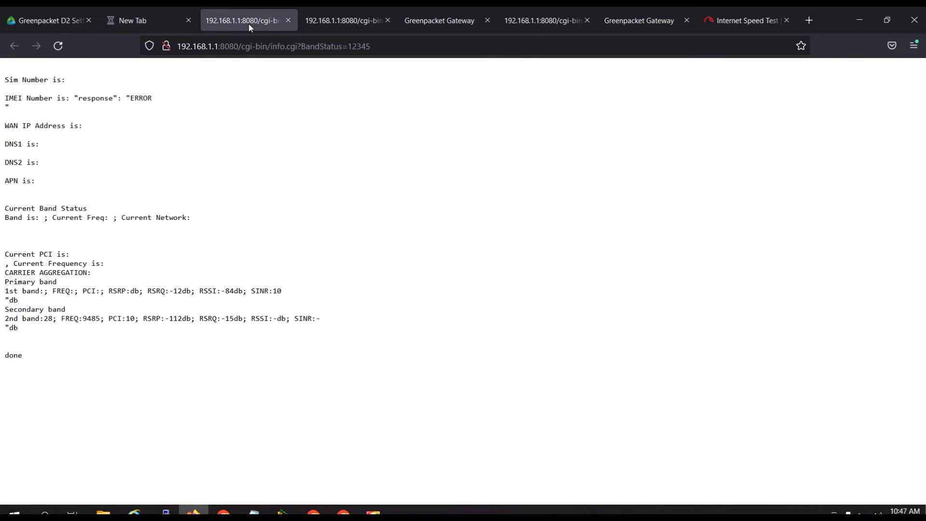
pyautogui.click(331, 18)
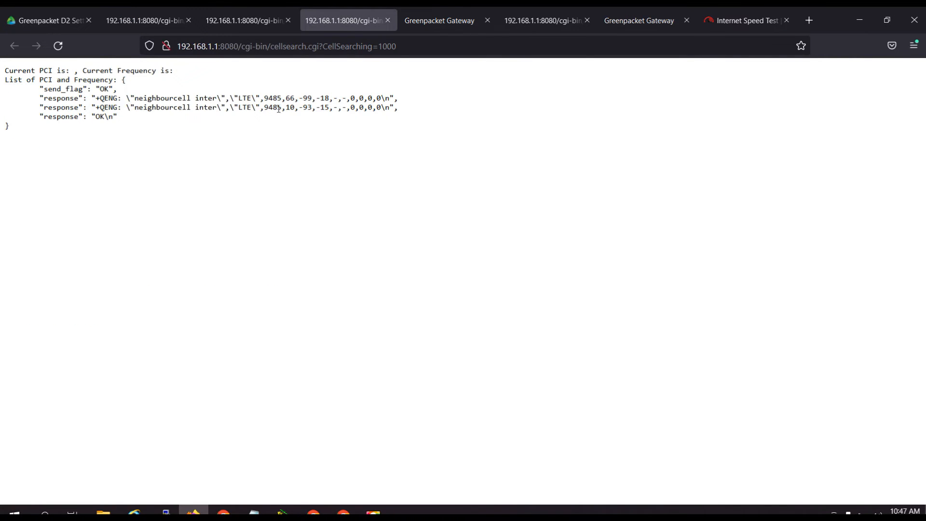
pyautogui.click(141, 21)
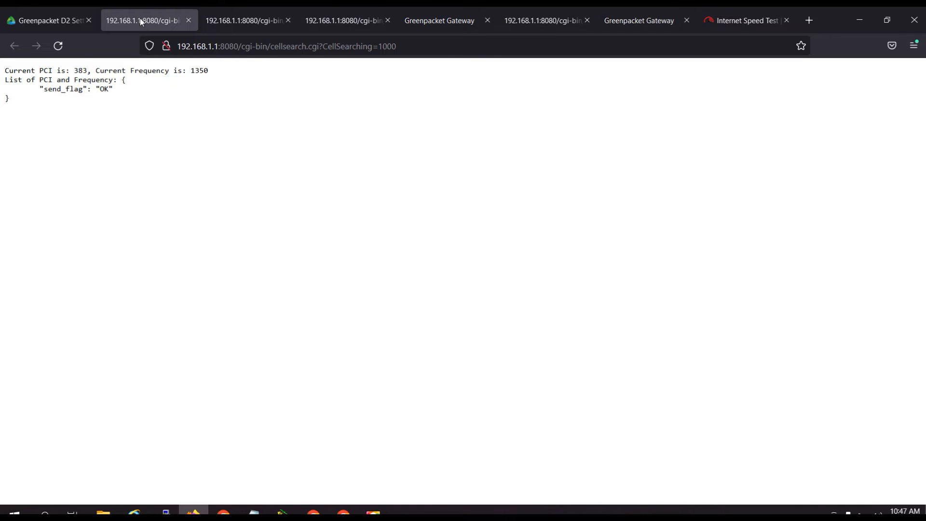
# Close the latest result page and repeat the cell search twice to list the neighbouring frequencies and PCIs.
pyautogui.click(188, 21)
pyautogui.hotkey('ctrl', 'pageup')
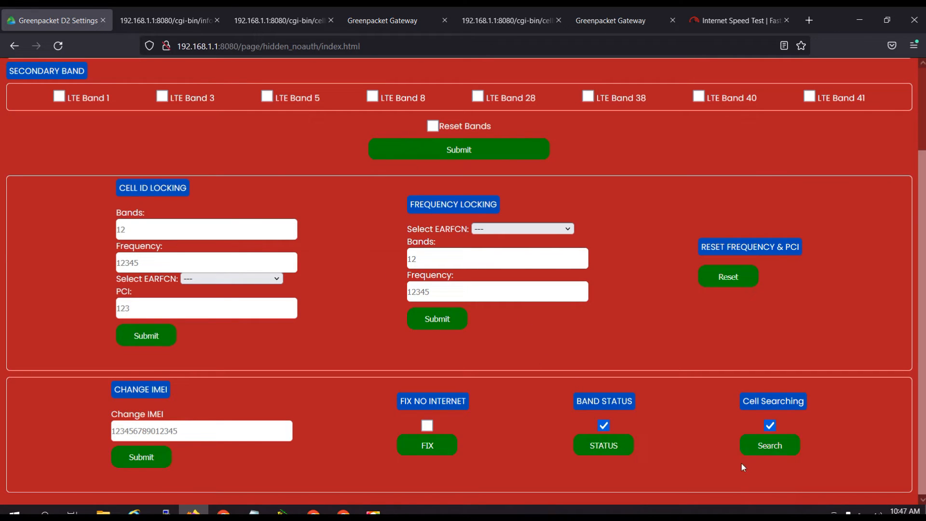
pyautogui.click(766, 445)
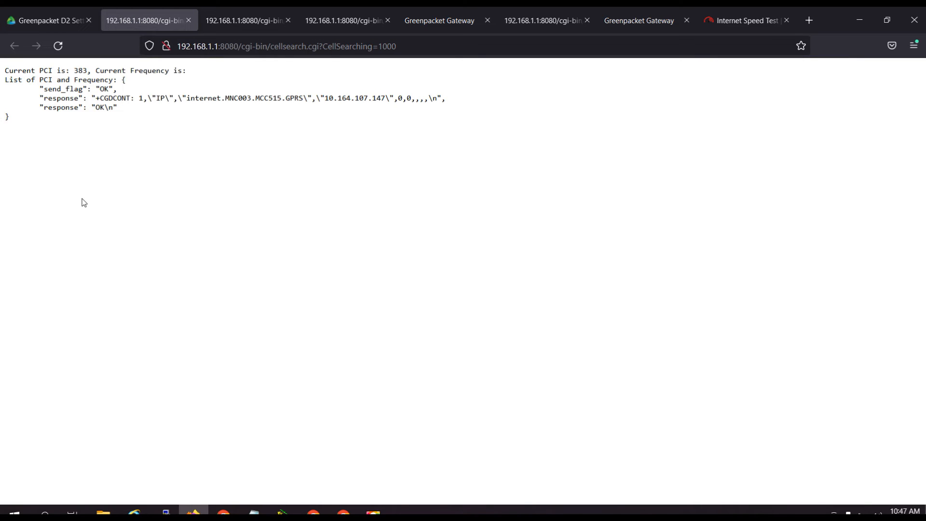
pyautogui.click(187, 21)
pyautogui.click(768, 444)
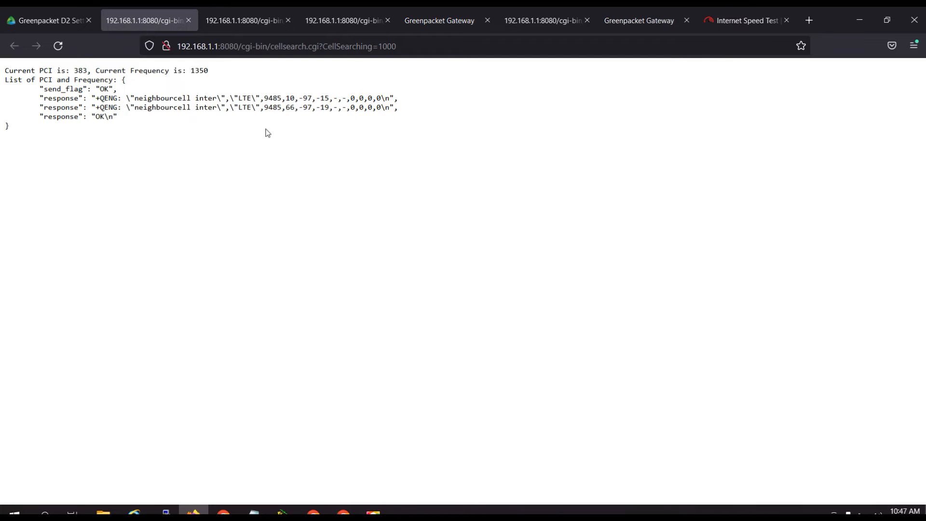
# Examine the frequency and PCI values of both neighbour cells in the search result.
pyautogui.moveTo(287, 97)
pyautogui.mouseDown()
pyautogui.moveTo(295, 110)
pyautogui.moveTo(277, 98)
pyautogui.moveTo(278, 107)
pyautogui.mouseUp()
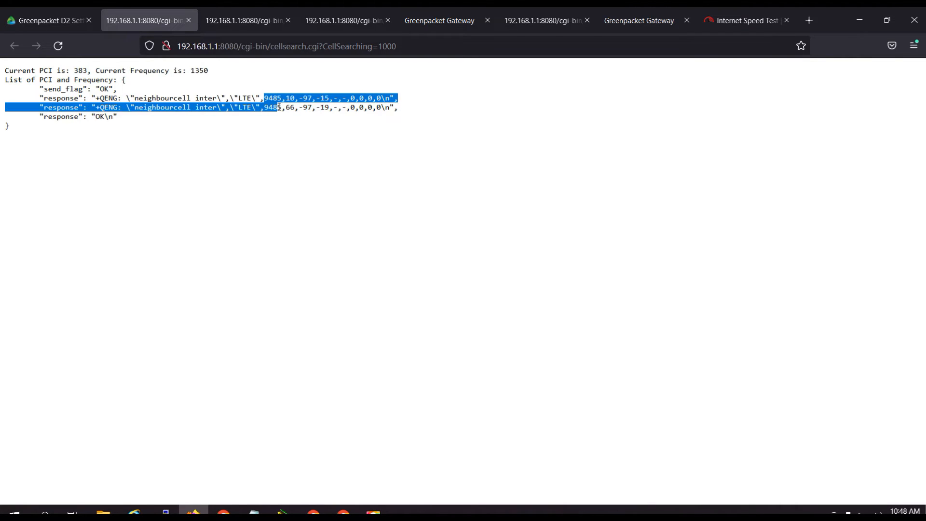
pyautogui.click(280, 137)
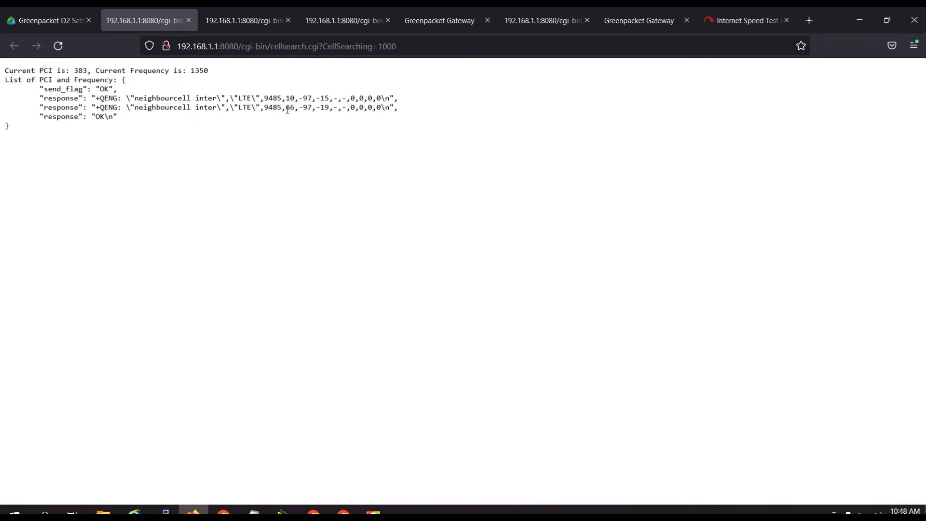
pyautogui.doubleClick(289, 109)
pyautogui.click(288, 98)
pyautogui.doubleClick(289, 97)
pyautogui.moveTo(286, 108); pyautogui.dragTo(297, 111)
pyautogui.click(46, 22)
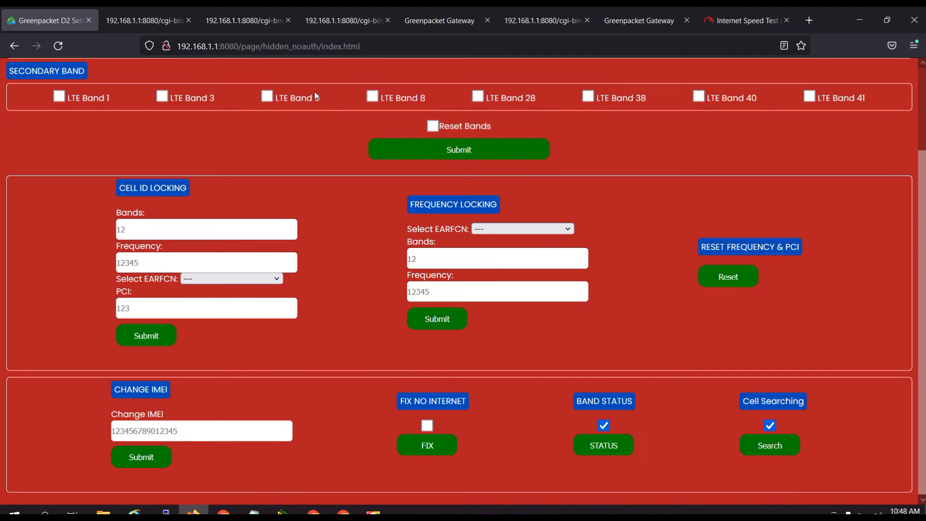
pyautogui.click(145, 22)
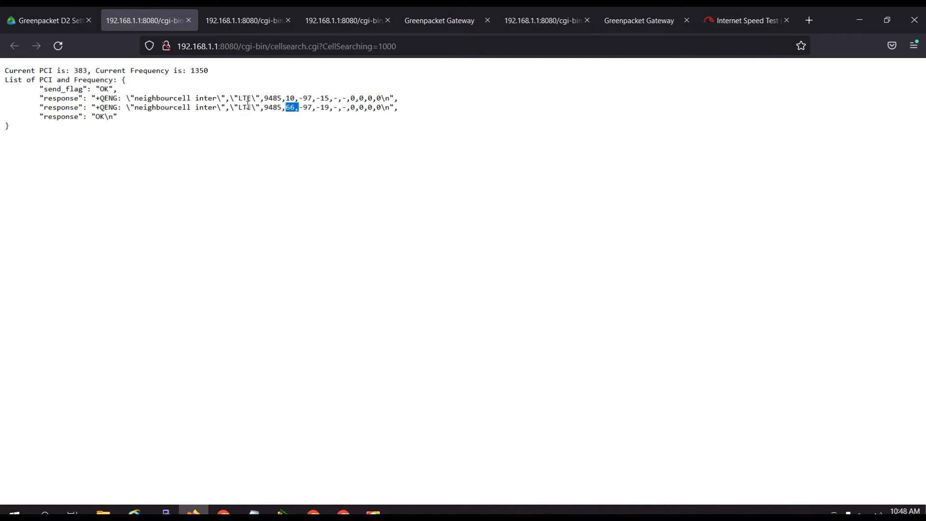
# Copy the frequency 9485 from the first neighbour cell row of the search result.
pyautogui.click(299, 123)
pyautogui.moveTo(267, 98); pyautogui.dragTo(279, 98)
pyautogui.click(295, 119)
pyautogui.doubleClick(271, 97)
pyautogui.rightClick(276, 100)
pyautogui.click(297, 112)
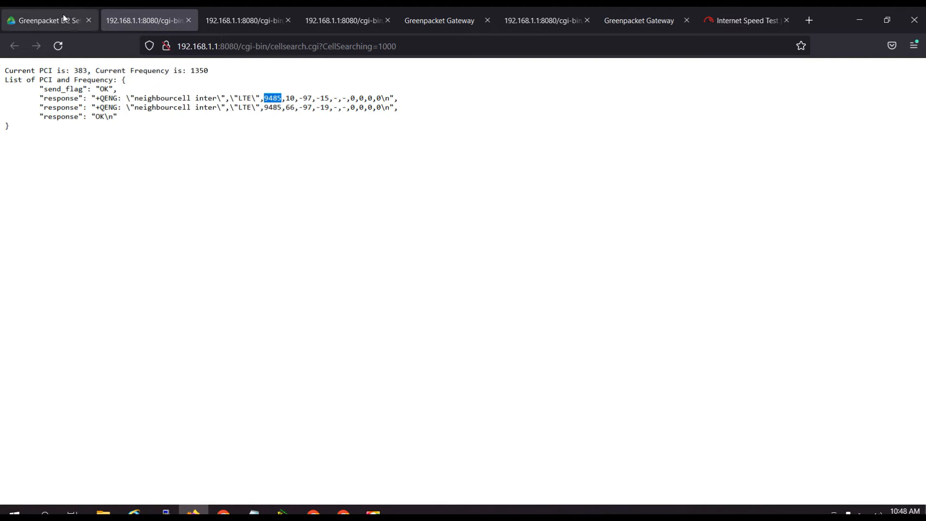
# On the D2 settings page, set LTE Band 28 as the secondary band with no primary band, and submit it.
pyautogui.click(46, 21)
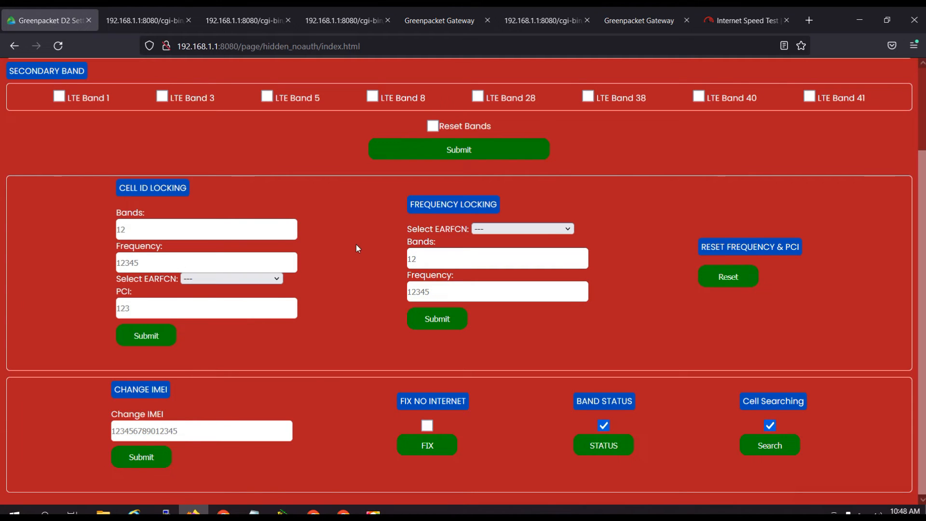
pyautogui.scroll(2, 357, 244)
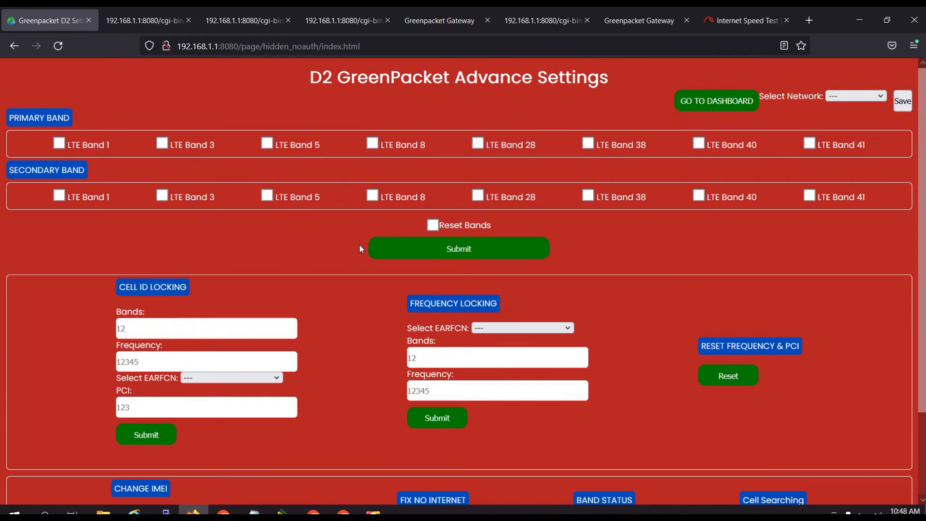
pyautogui.click(163, 144)
pyautogui.click(162, 144)
pyautogui.click(477, 195)
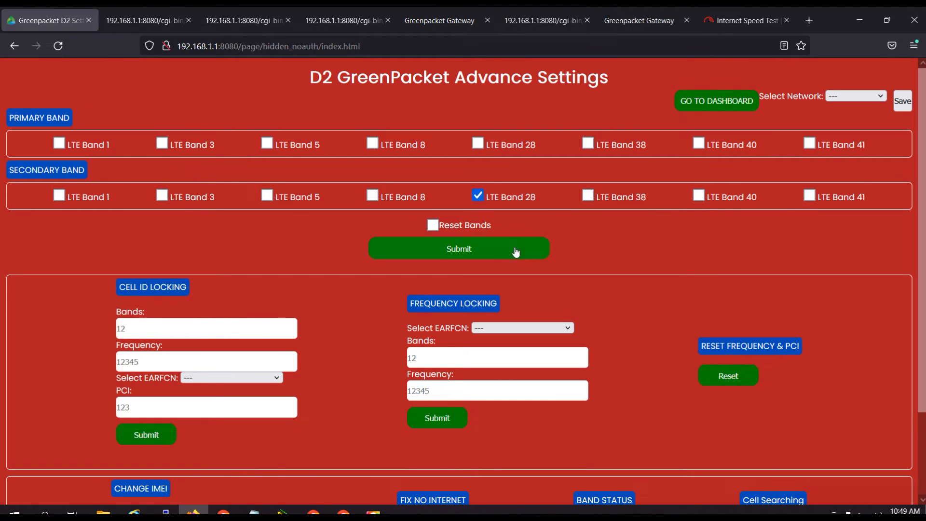
pyautogui.click(448, 249)
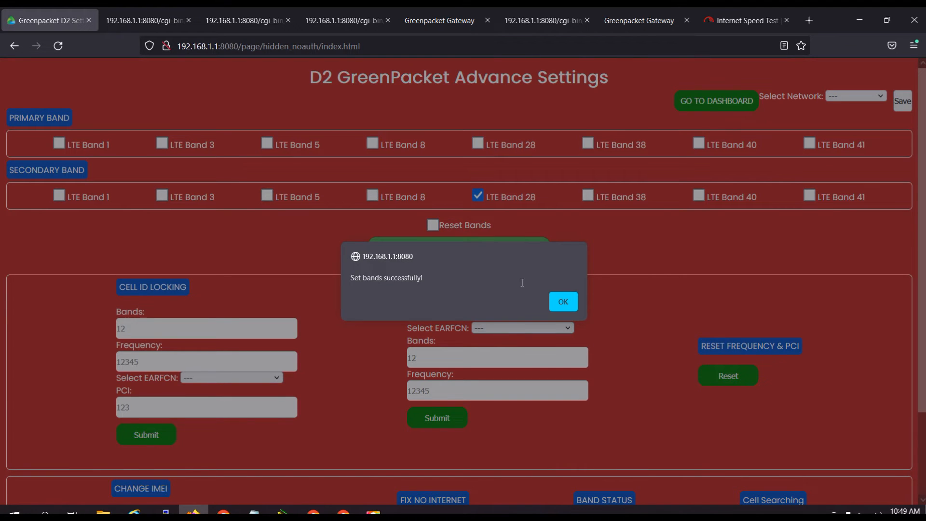
pyautogui.click(563, 303)
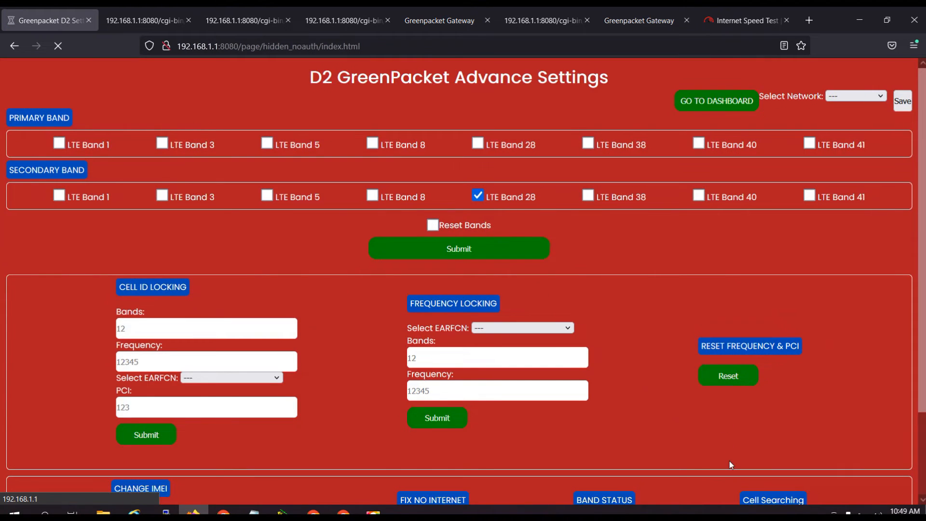
pyautogui.scroll(-2, 729, 462)
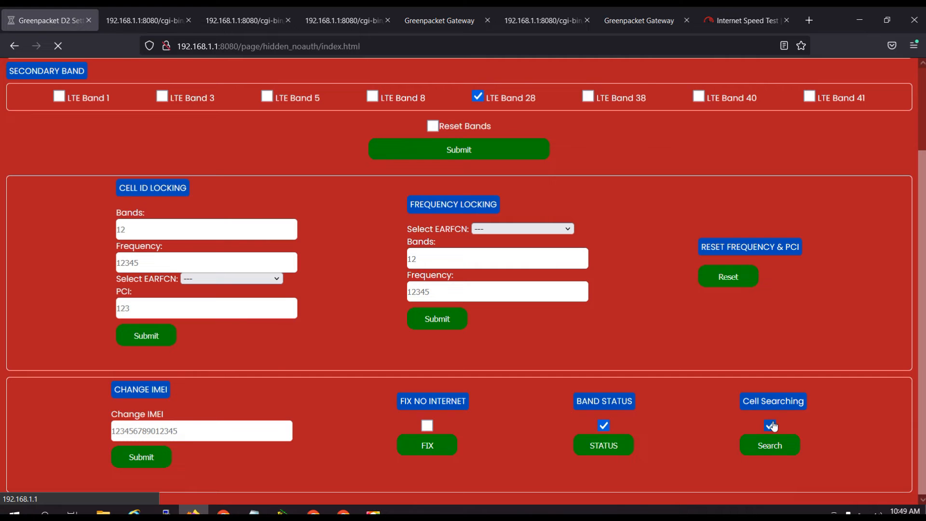
pyautogui.scroll(2, 638, 340)
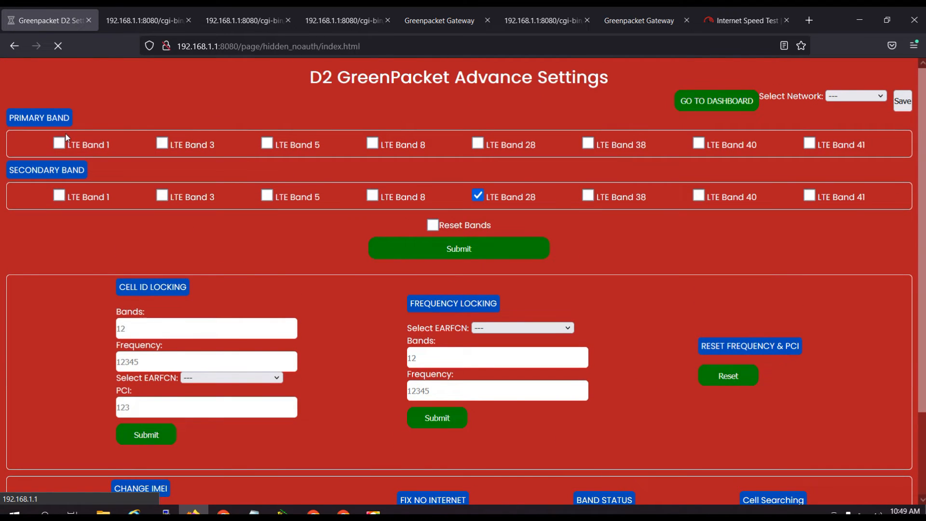
pyautogui.scroll(-2, 669, 344)
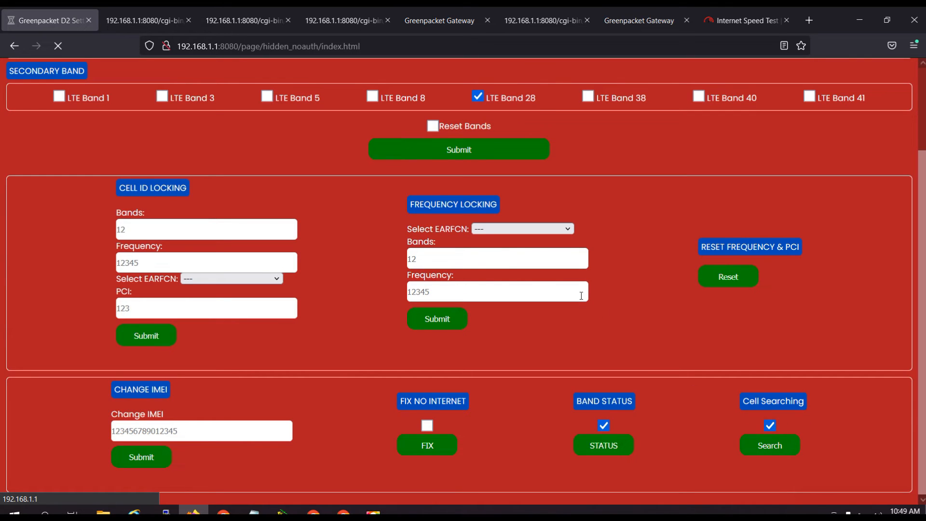
# Go to the router dashboard and check the connection's band, PCI and signal values in the advanced WAN Status.
pyautogui.scroll(2, 649, 318)
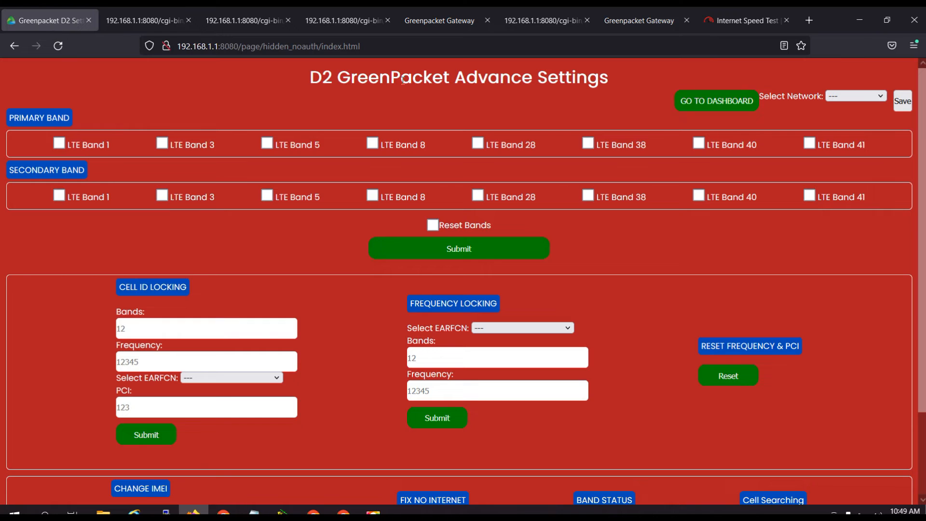
pyautogui.click(702, 99)
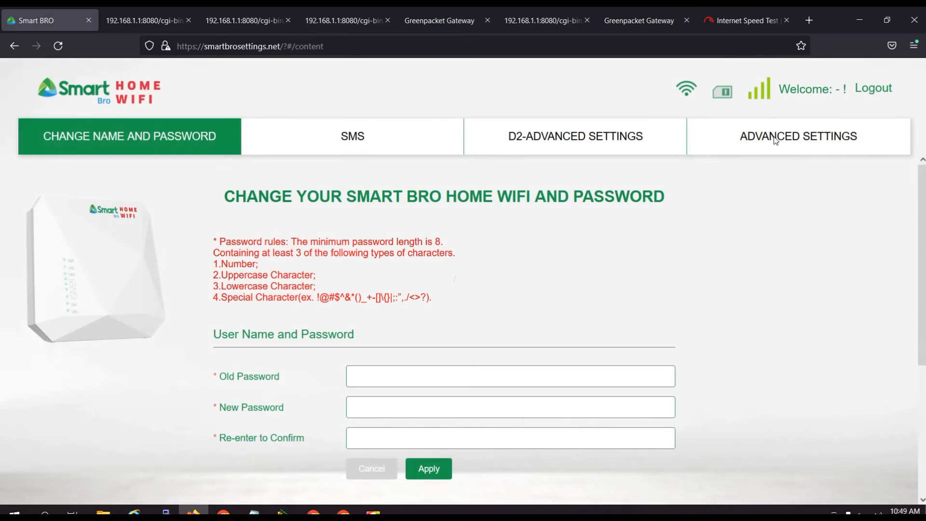
pyautogui.click(775, 141)
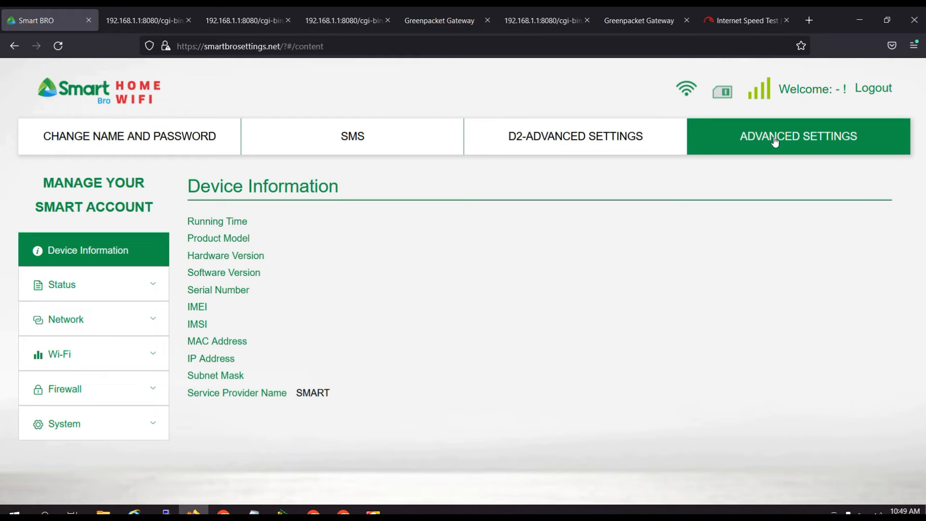
pyautogui.click(125, 286)
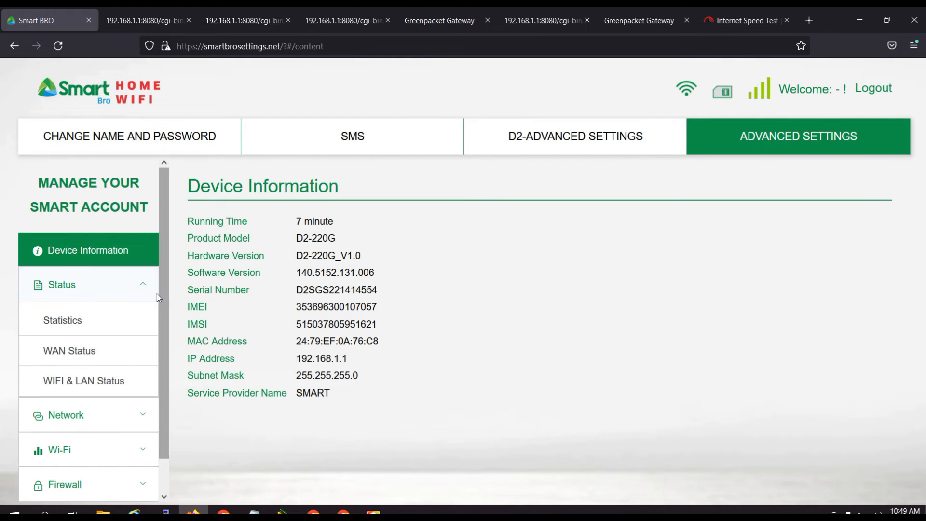
pyautogui.click(69, 357)
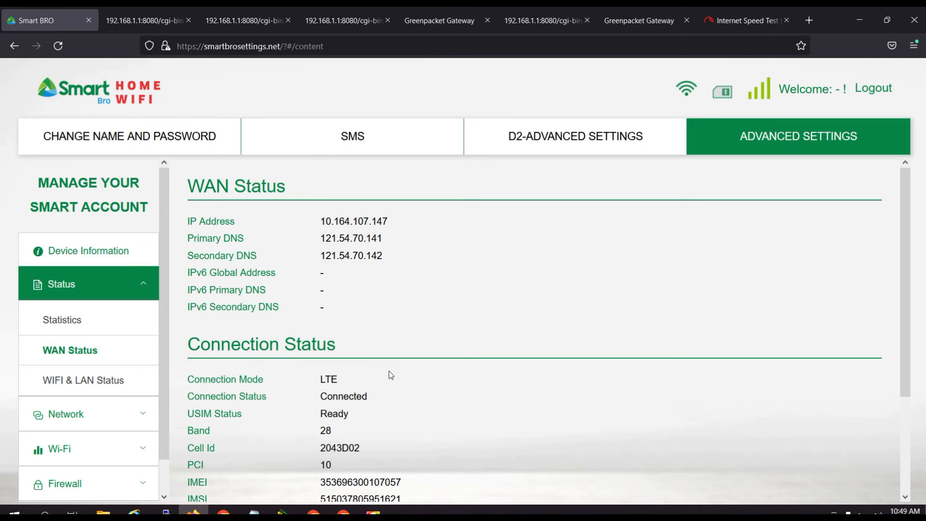
pyautogui.scroll(-2, 307, 437)
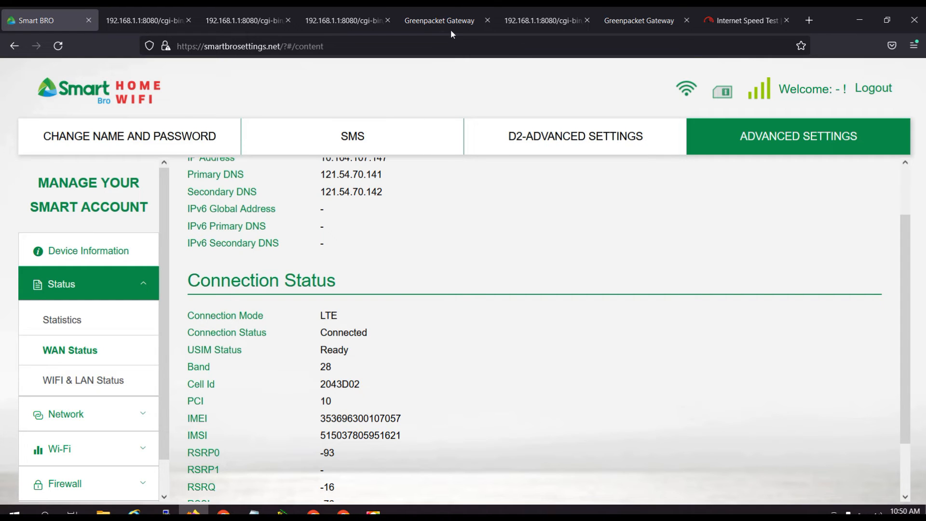
# Review the cell search result with both neighbour cells and run the internet speed test on fast.com.
pyautogui.click(322, 23)
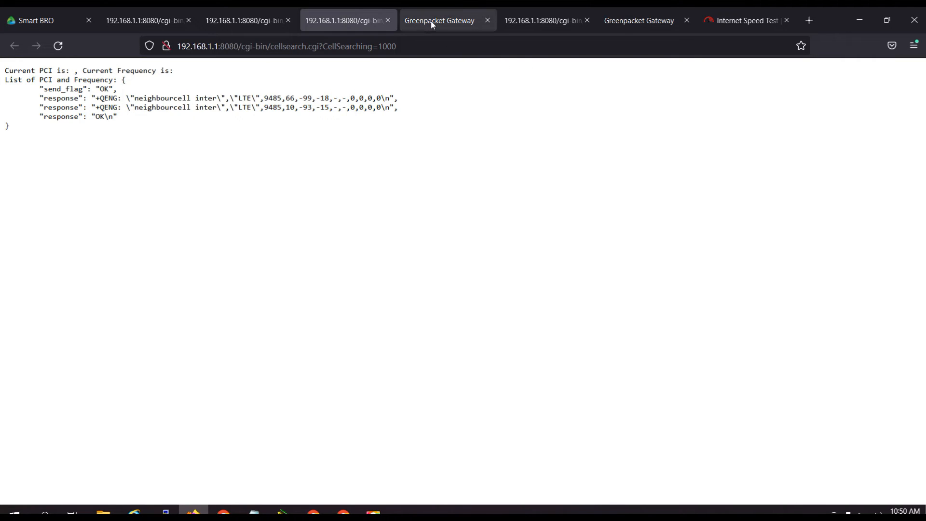
pyautogui.click(731, 25)
pyautogui.click(564, 287)
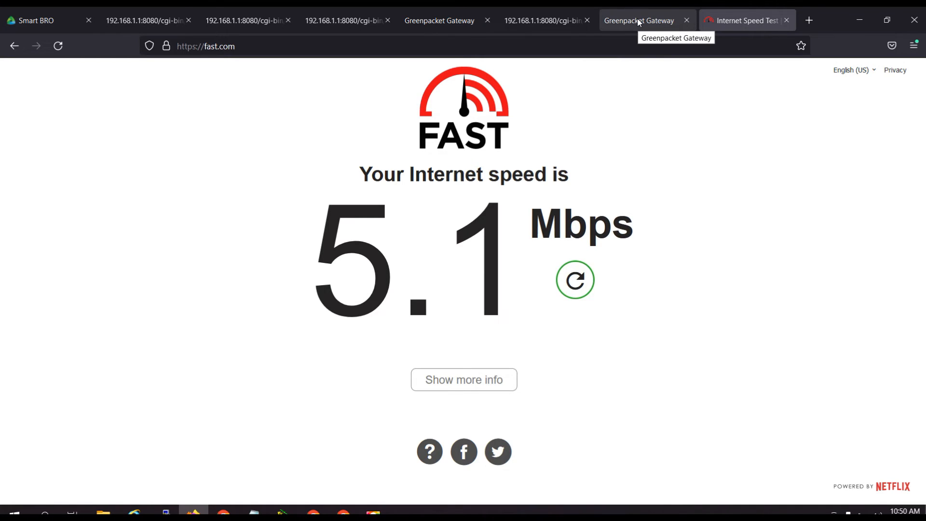
# Copy the PCI value 66 from the second neighbour cell row of the first cell search result.
pyautogui.click(151, 20)
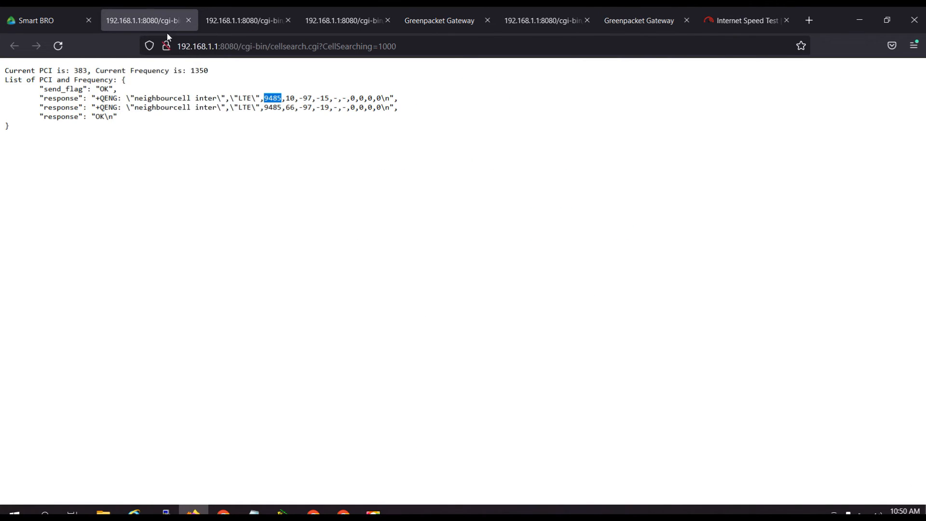
pyautogui.click(287, 108)
pyautogui.moveTo(287, 108)
pyautogui.mouseDown()
pyautogui.moveTo(305, 109)
pyautogui.moveTo(297, 110)
pyautogui.mouseUp()
pyautogui.rightClick(290, 110)
pyautogui.click(300, 126)
# On the D2 advanced settings page, submit a cell ID lock with band 28, frequency 9485 and PCI 66.
pyautogui.click(64, 21)
pyautogui.click(562, 133)
pyautogui.scroll(-2, 238, 318)
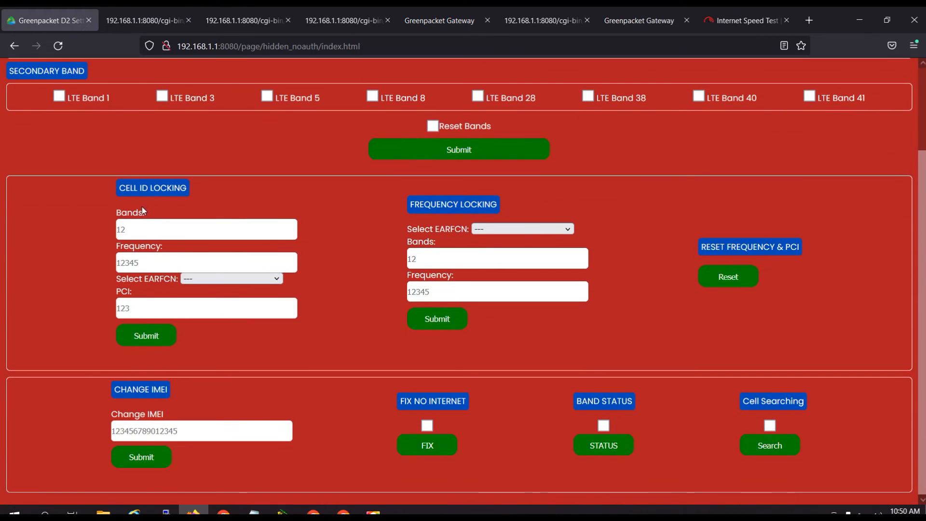
pyautogui.click(133, 263)
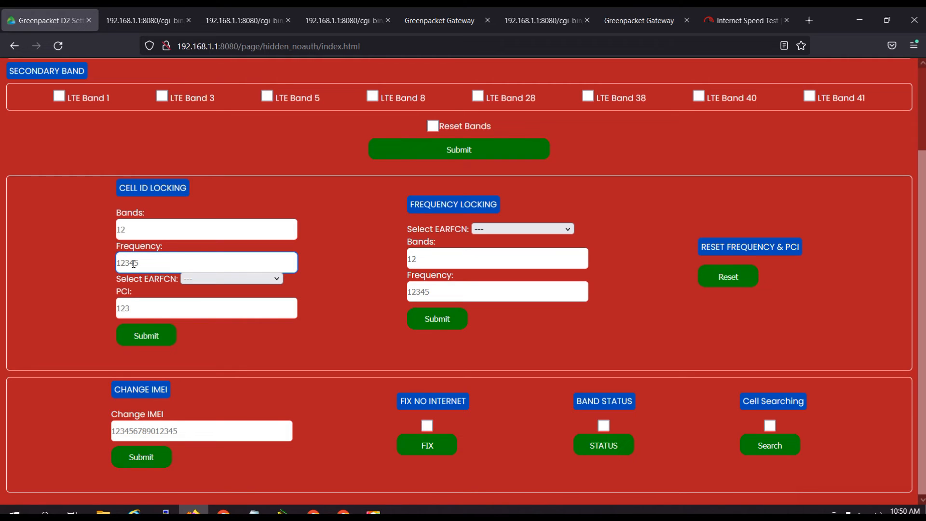
pyautogui.write('9485')
pyautogui.click(137, 305)
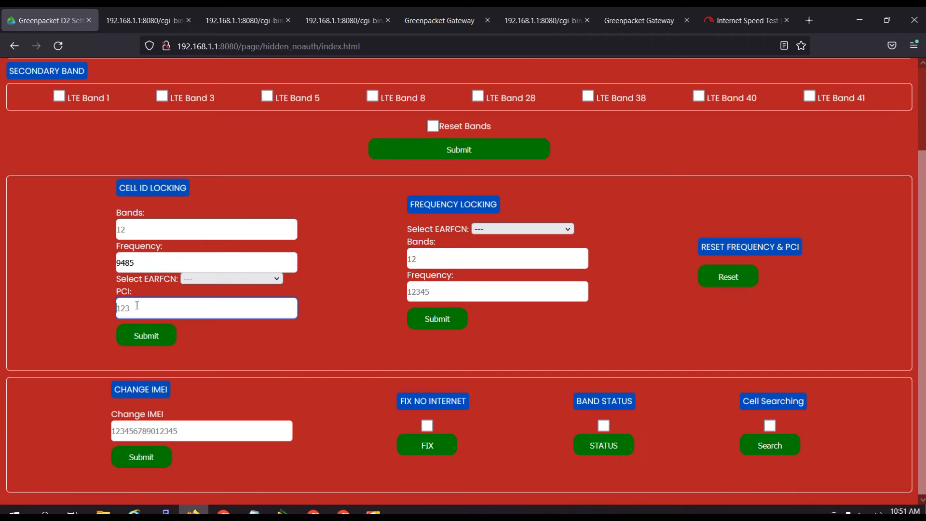
pyautogui.write('66')
pyautogui.click(182, 231)
pyautogui.write('28')
pyautogui.click(154, 336)
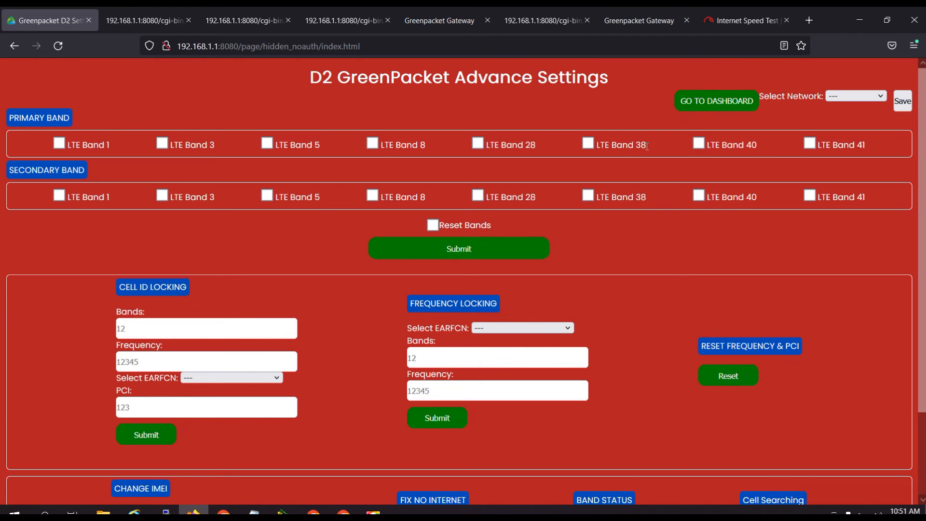
# Go to the dashboard, refresh it and check the band, PCI and signal values in the advanced WAN Status.
pyautogui.click(707, 103)
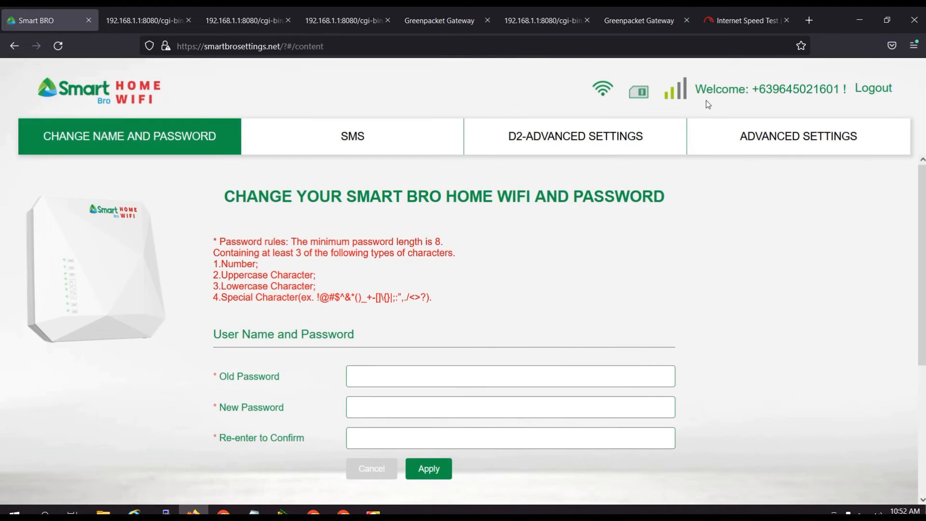
pyautogui.click(58, 46)
pyautogui.click(781, 145)
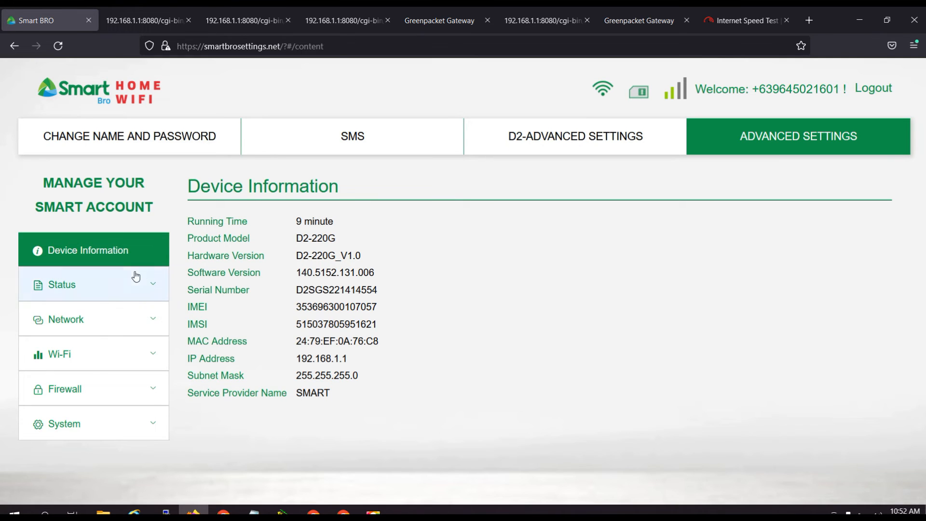
pyautogui.click(150, 288)
pyautogui.click(95, 350)
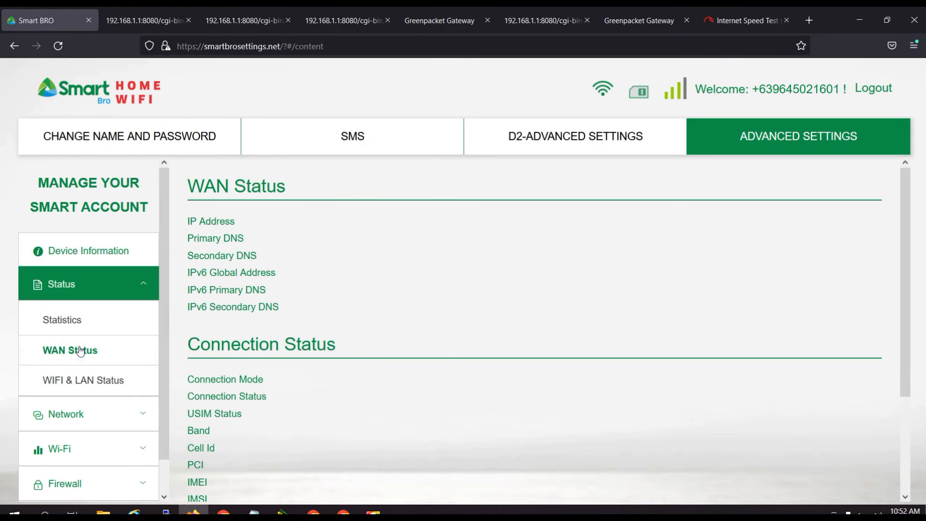
pyautogui.scroll(-3, 408, 443)
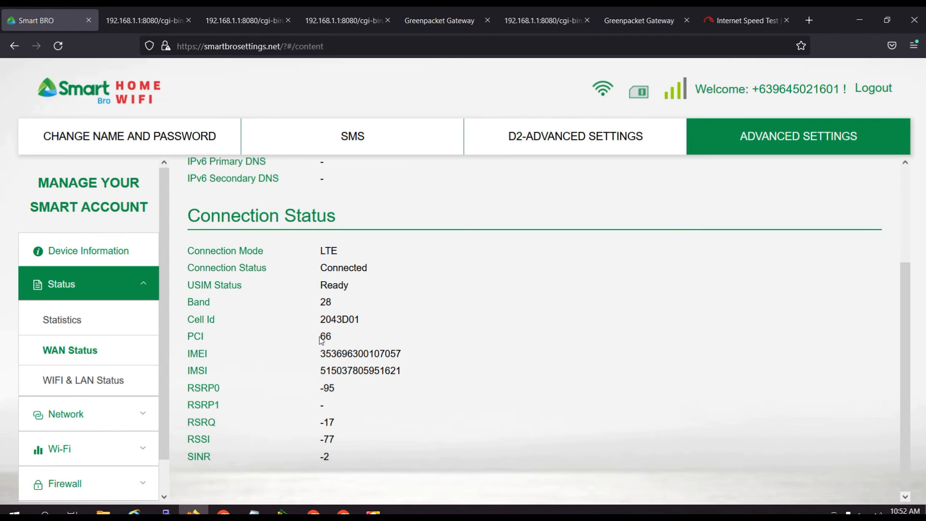
pyautogui.moveTo(321, 339); pyautogui.dragTo(333, 340)
pyautogui.click(452, 347)
# Run the fast.com speed test twice on the locked cell, reviewing the WAN Status values between the two runs.
pyautogui.click(729, 21)
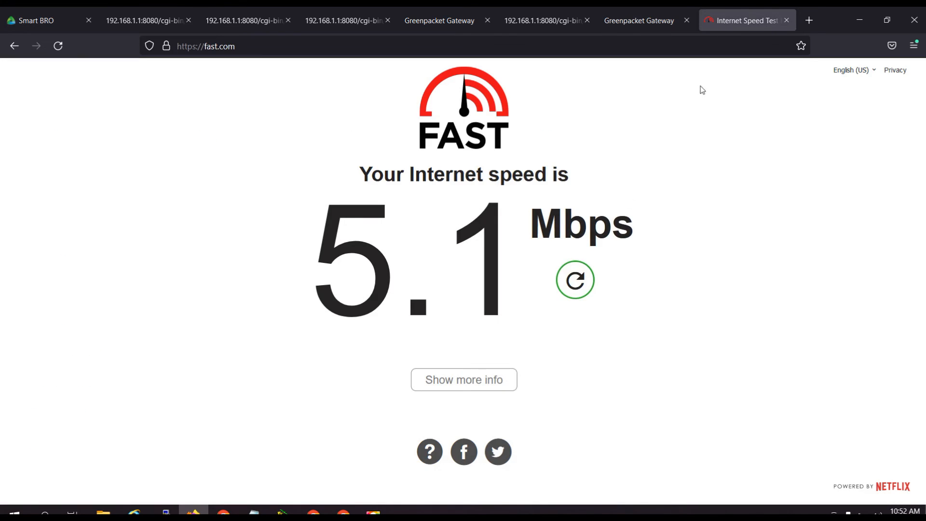
pyautogui.click(579, 282)
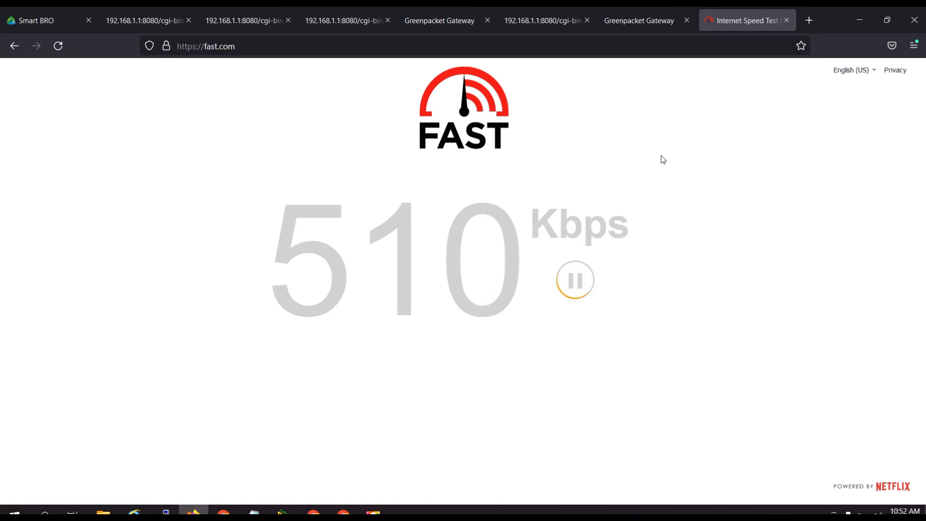
pyautogui.click(636, 28)
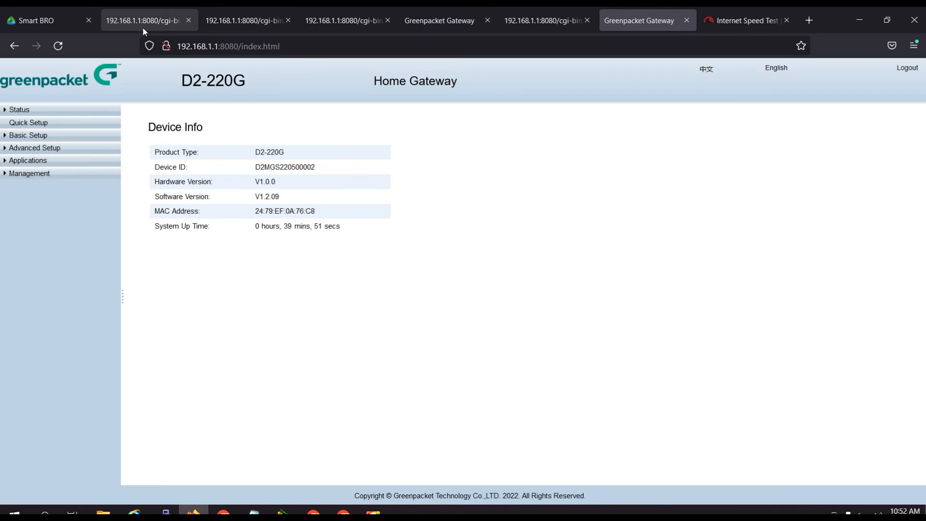
pyautogui.click(50, 12)
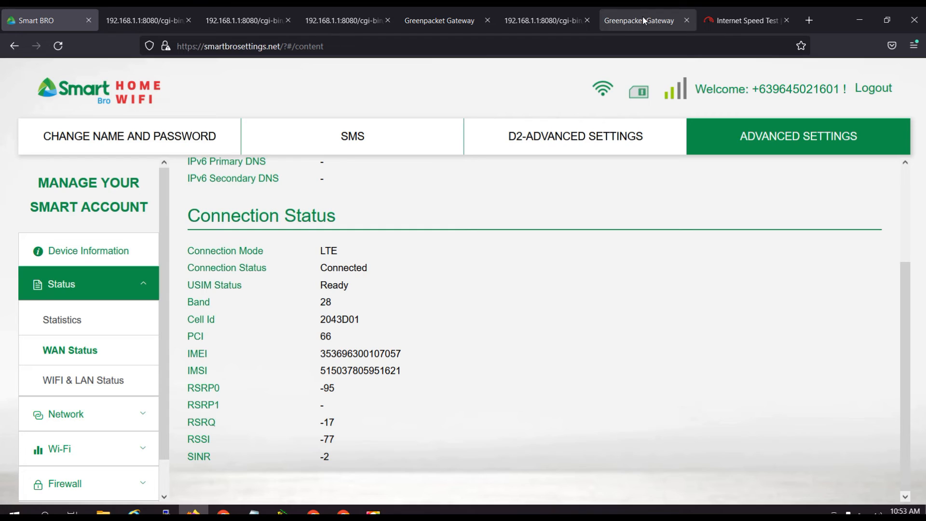
pyautogui.click(745, 21)
pyautogui.click(559, 275)
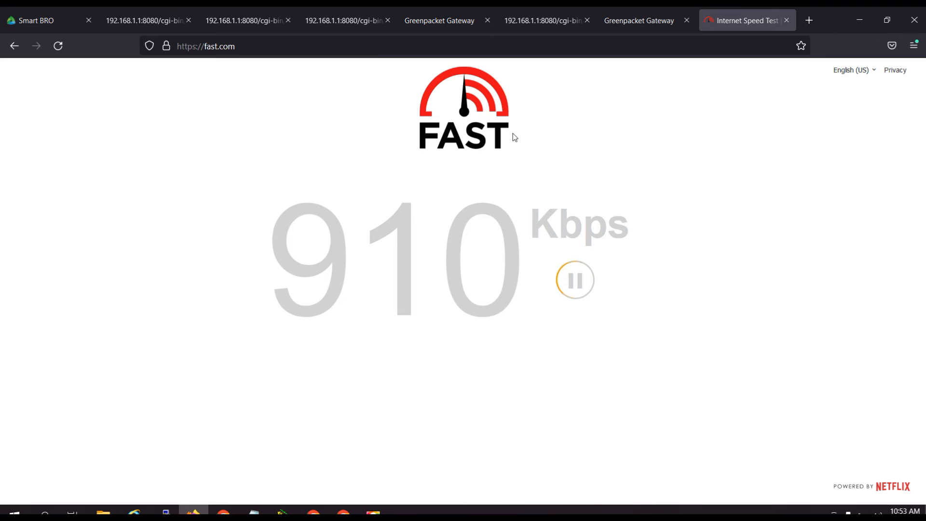
# Reopen the D2 advanced settings page and copy frequency 9485 from the PCI 10 row of the latest cell search result.
pyautogui.click(42, 22)
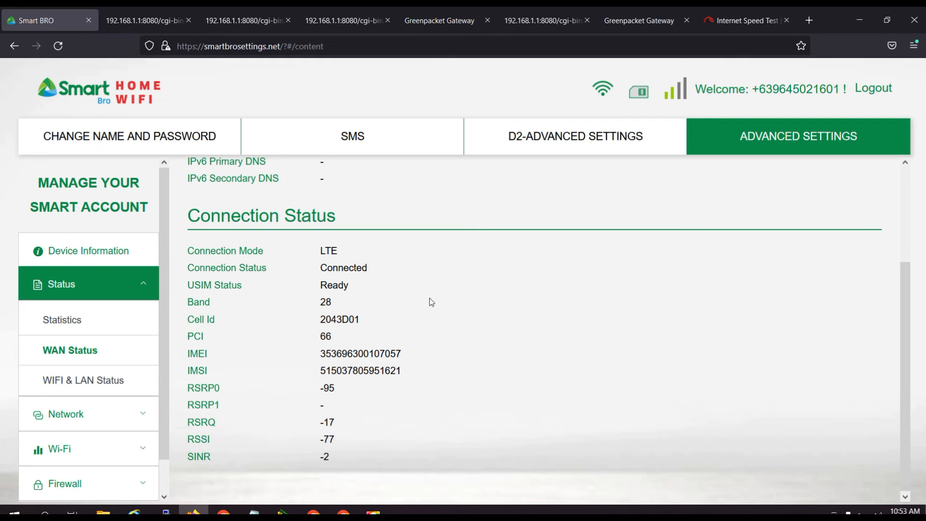
pyautogui.click(589, 136)
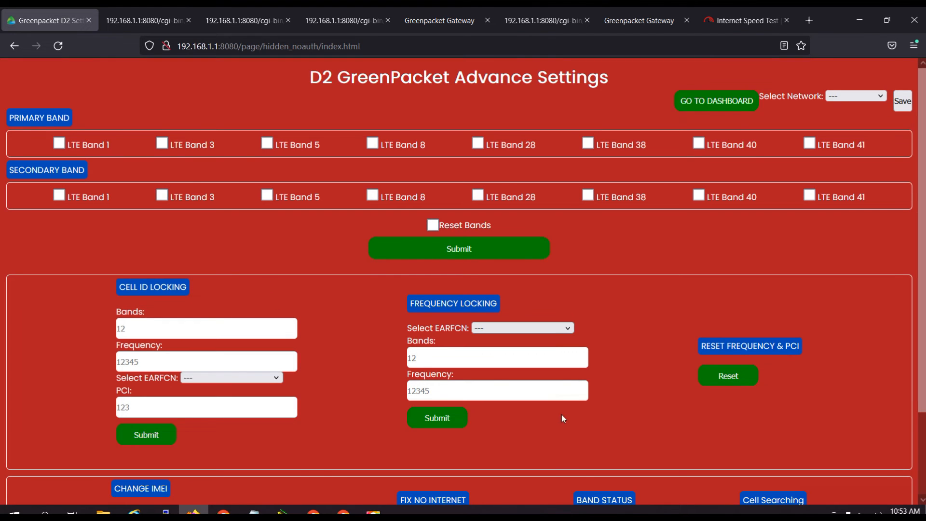
pyautogui.scroll(-2, 673, 414)
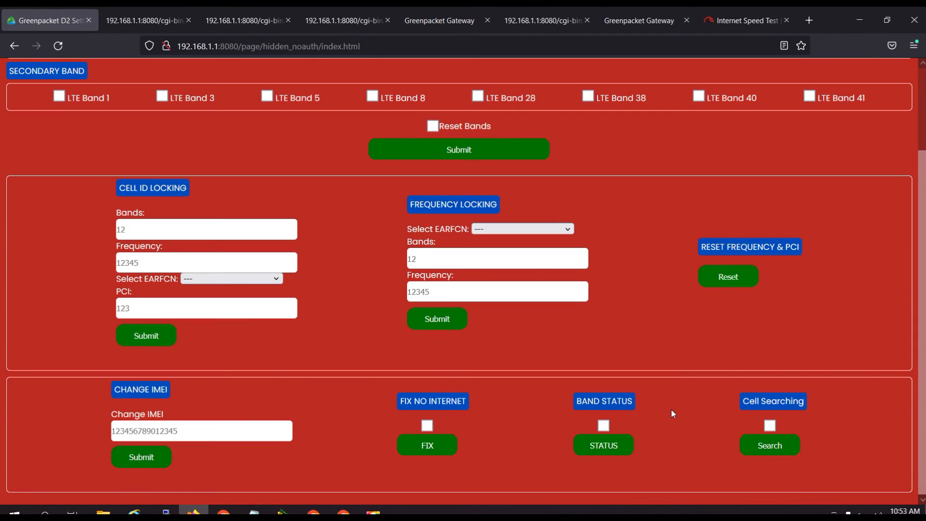
pyautogui.scroll(2, 672, 413)
pyautogui.scroll(-1, 632, 402)
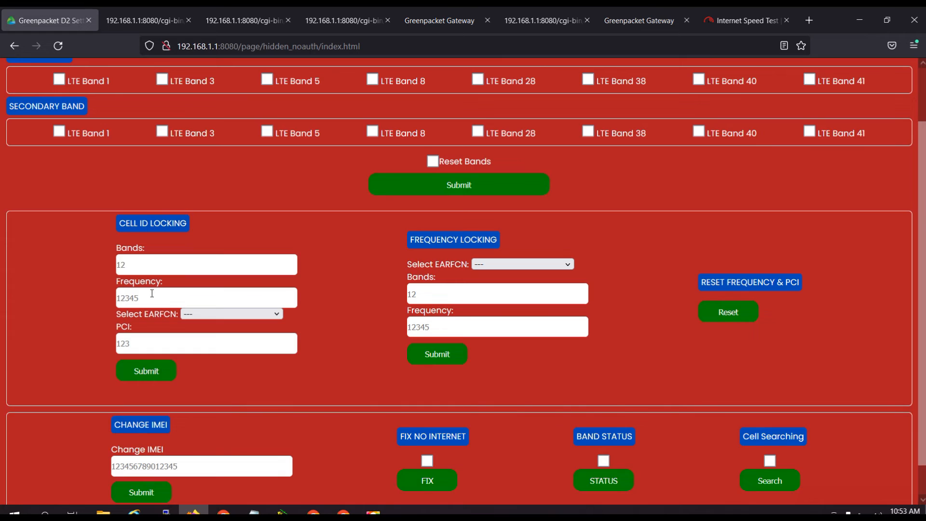
pyautogui.click(244, 22)
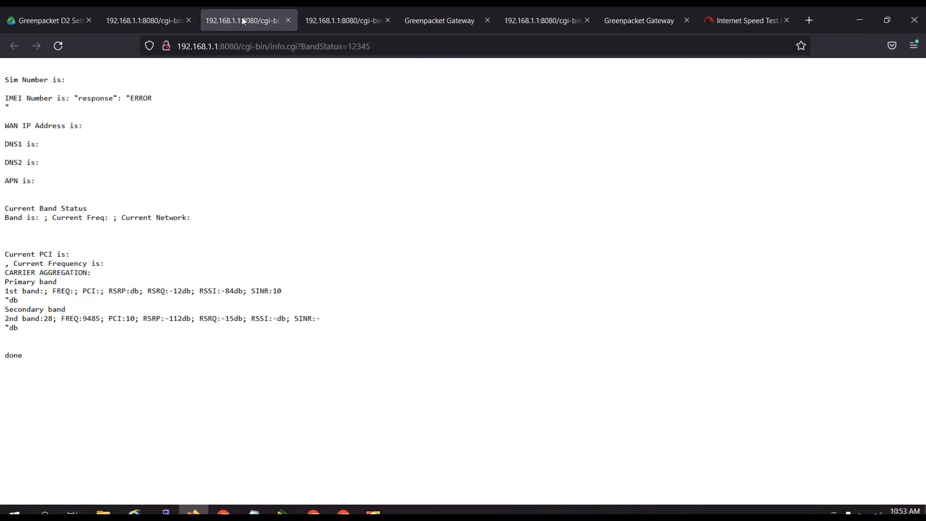
pyautogui.click(311, 24)
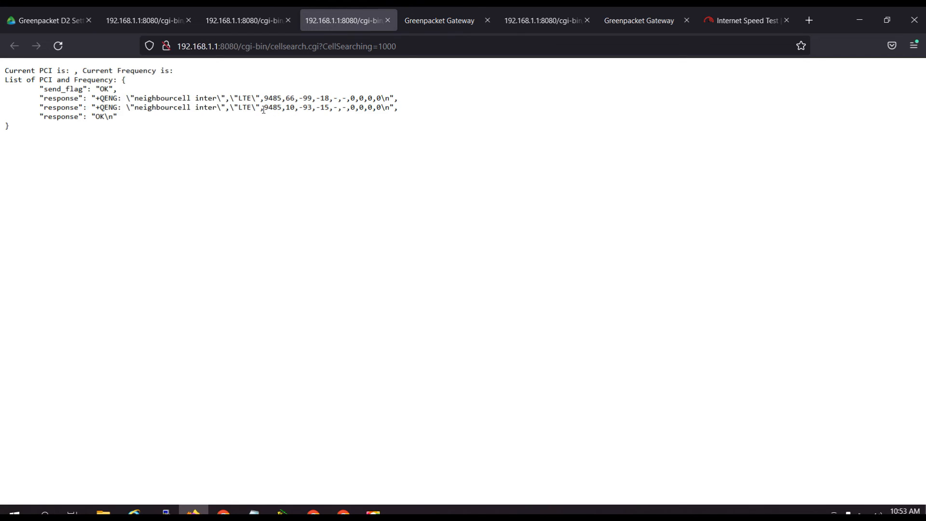
pyautogui.moveTo(265, 110); pyautogui.dragTo(282, 109)
pyautogui.rightClick(282, 110)
pyautogui.click(289, 119)
# Submit a cell ID lock with band 28, the copied frequency 9485 and PCI 10.
pyautogui.click(48, 21)
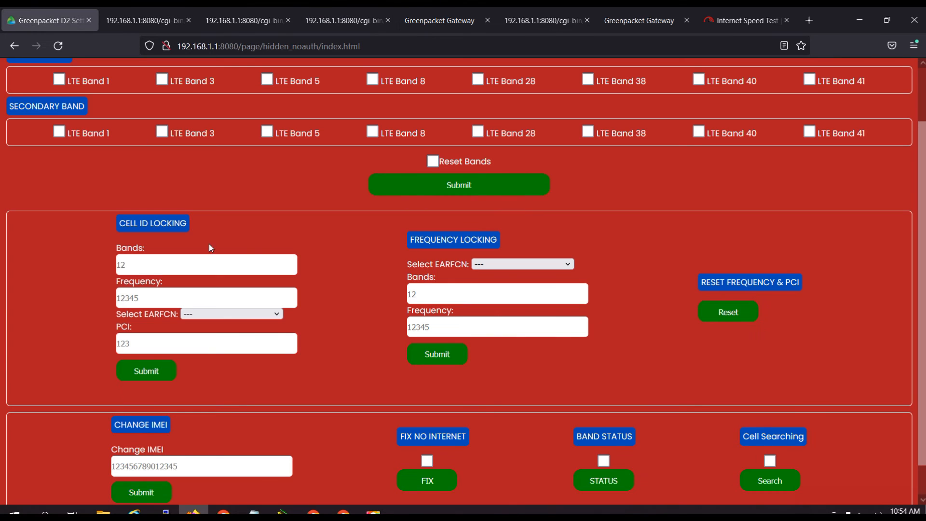
pyautogui.rightClick(176, 302)
pyautogui.click(207, 391)
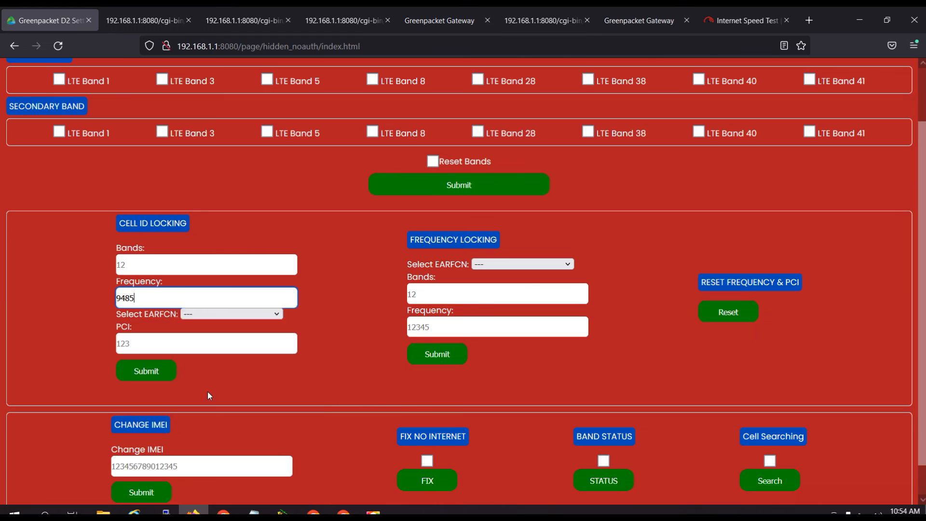
pyautogui.click(139, 345)
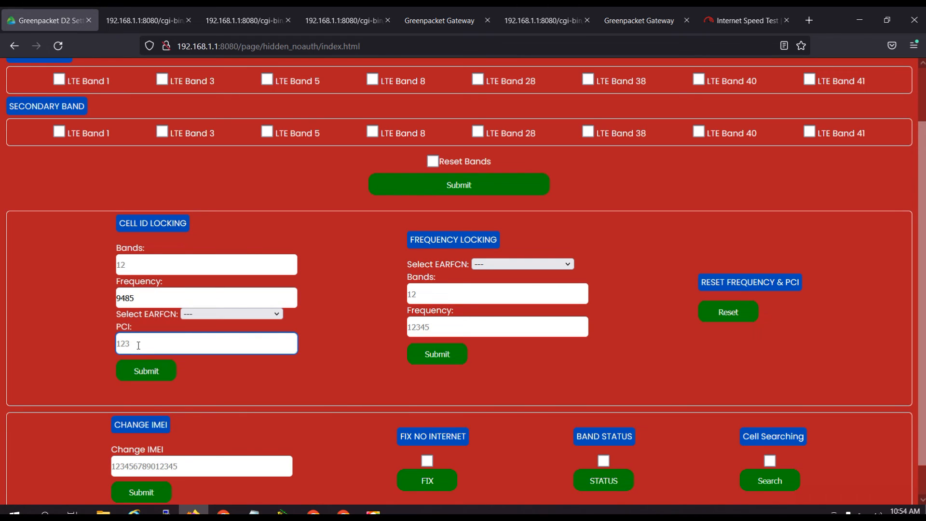
pyautogui.write('10')
pyautogui.write('2')
pyautogui.write('8')
pyautogui.click(147, 371)
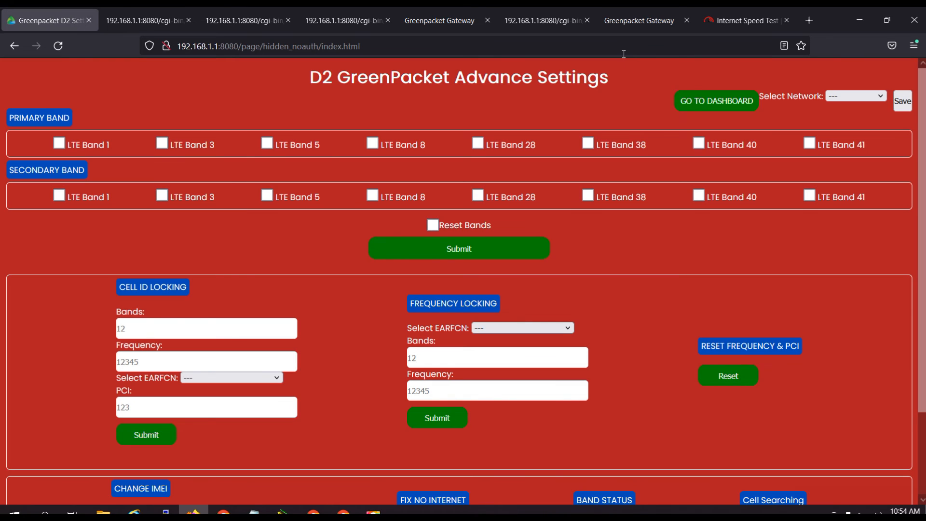
# Return to the dashboard and check in the advanced WAN Status which PCI and signal values the new cell lock gives.
pyautogui.click(715, 101)
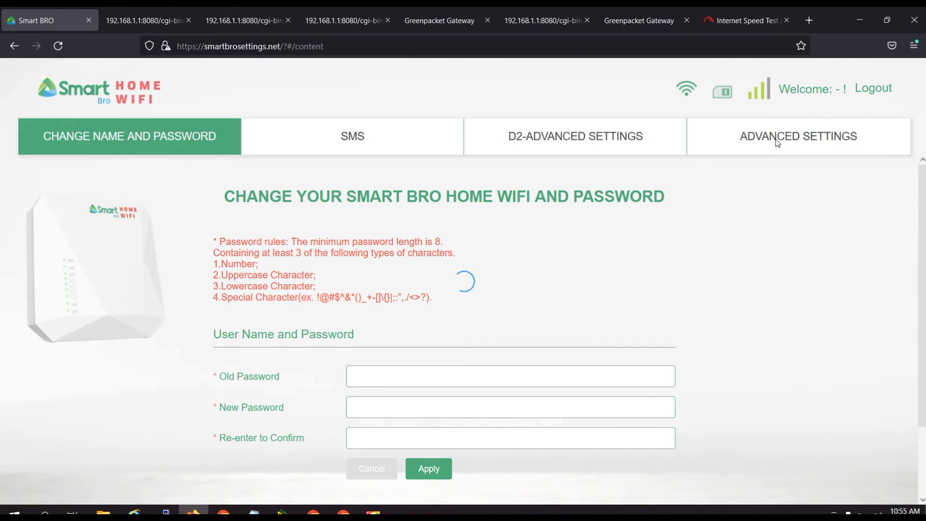
pyautogui.click(775, 145)
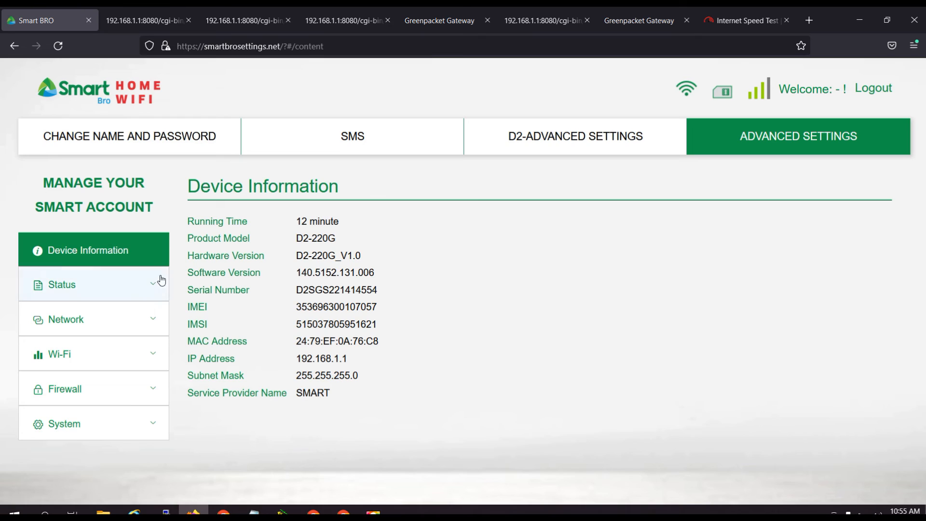
pyautogui.click(143, 293)
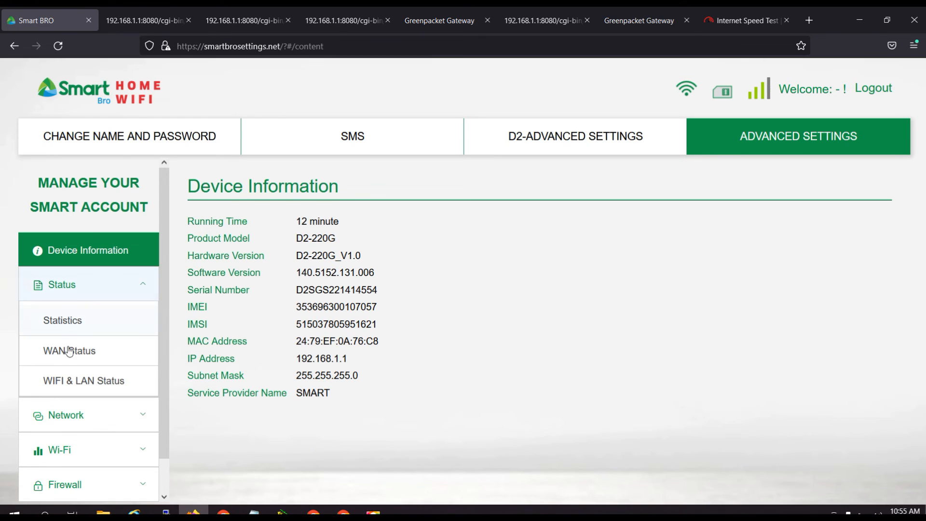
pyautogui.click(83, 351)
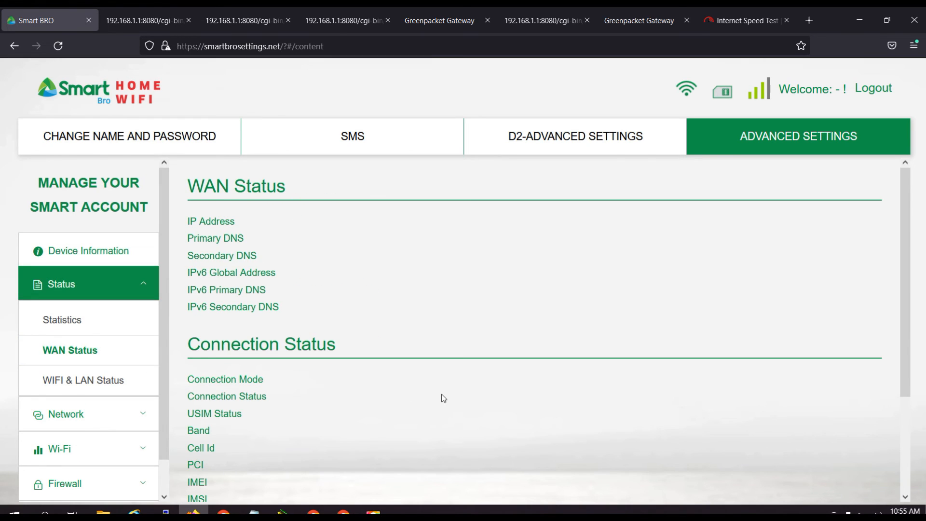
pyautogui.scroll(-3, 442, 398)
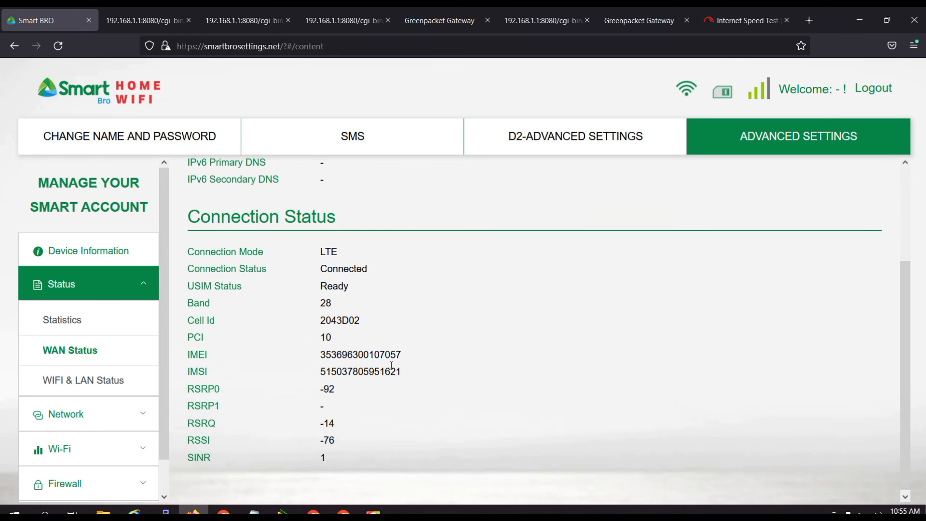
pyautogui.moveTo(322, 336); pyautogui.dragTo(336, 339)
# Run the fast.com speed test on the newly locked cell.
pyautogui.click(723, 24)
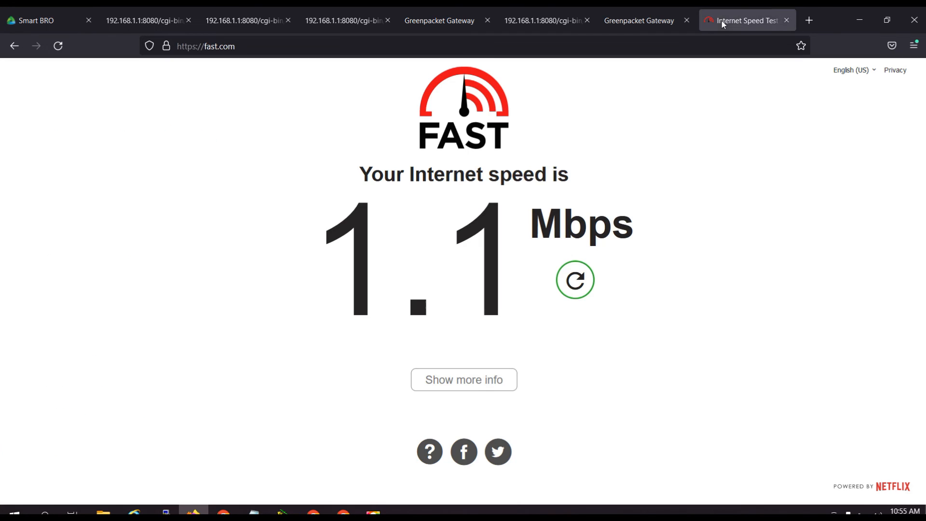
pyautogui.click(575, 285)
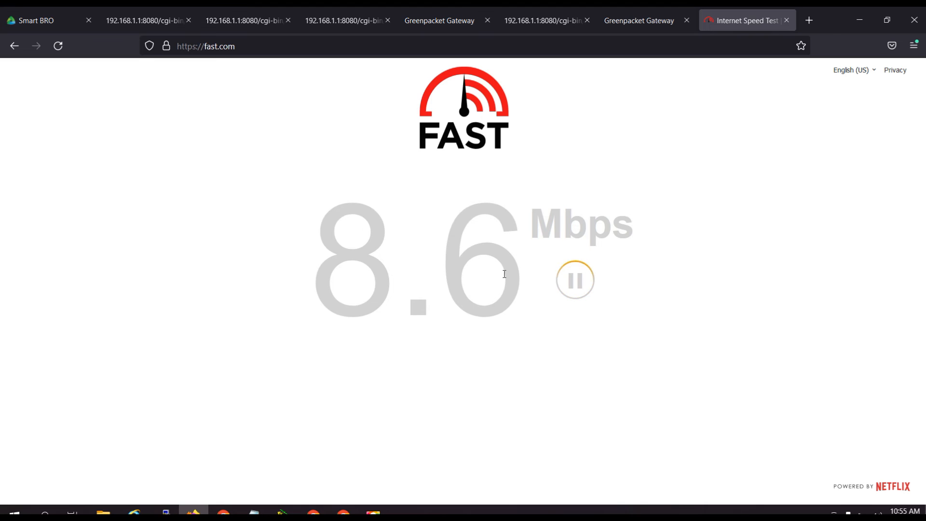
pyautogui.click(656, 20)
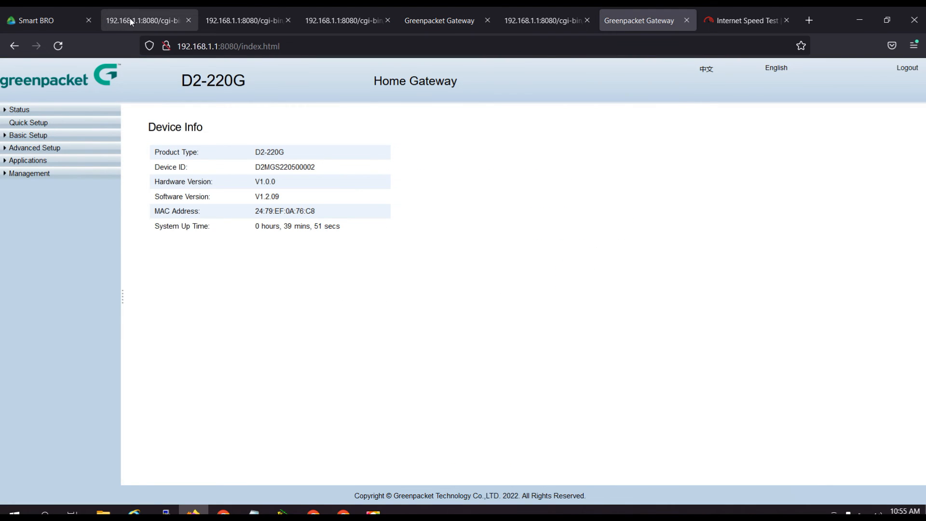
# Go from the dashboard to the D2 advanced settings page and request the band status.
pyautogui.click(53, 21)
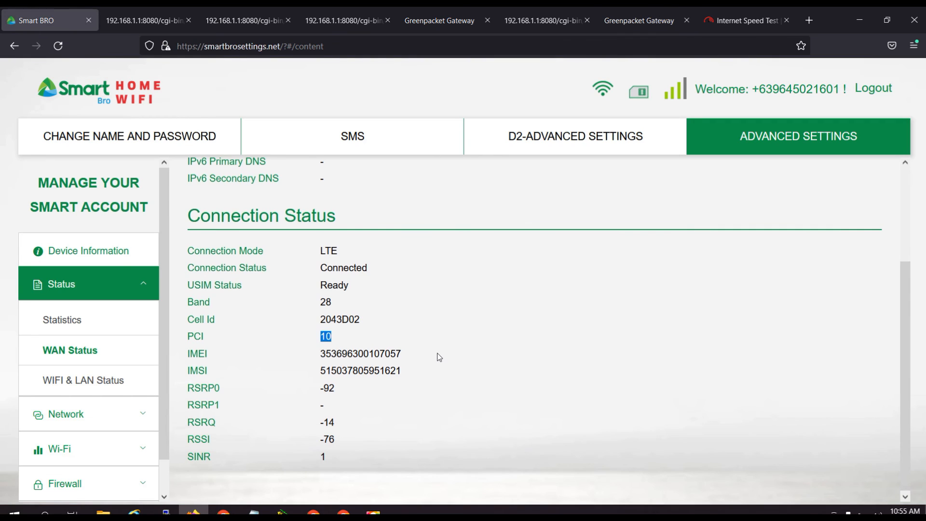
pyautogui.click(457, 381)
pyautogui.click(568, 140)
pyautogui.scroll(-2, 646, 325)
pyautogui.click(605, 425)
pyautogui.click(604, 426)
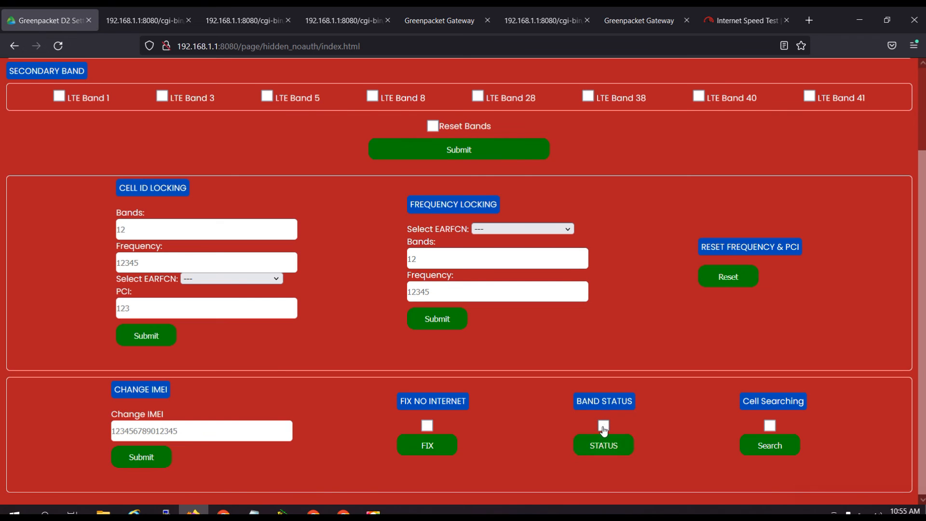
pyautogui.click(604, 425)
pyautogui.click(603, 445)
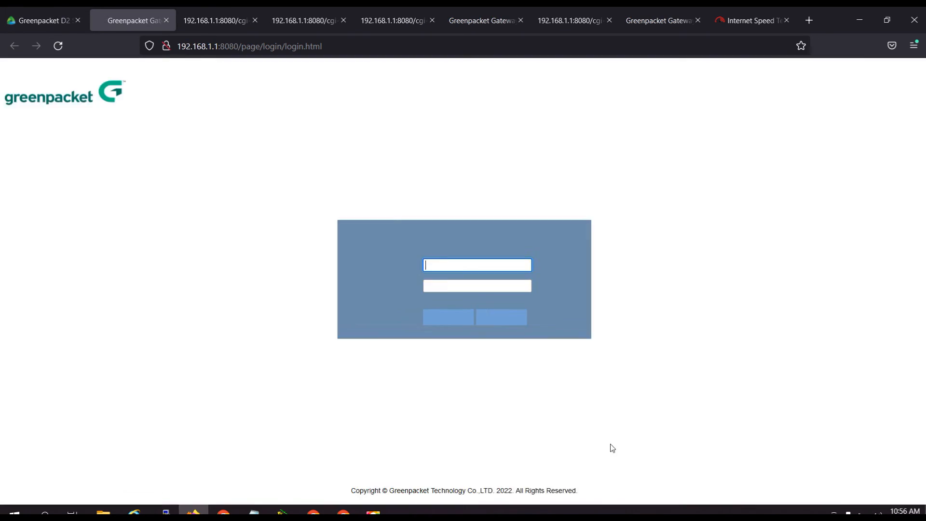